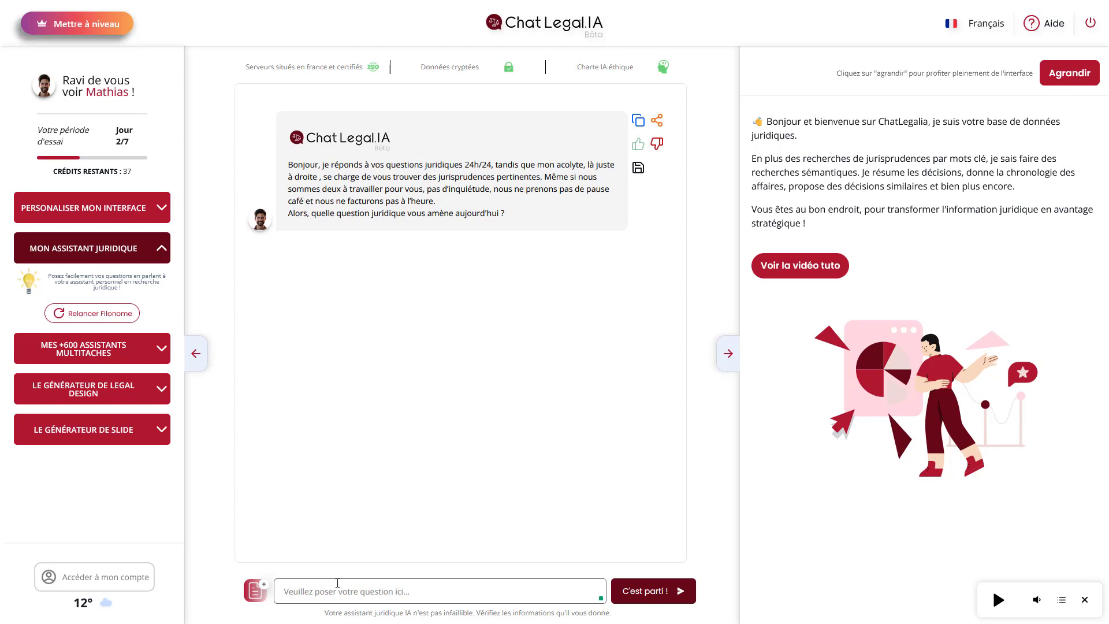
Ask the legal assistant "Quelles sont les conditions à remplir pour faire une QPC"
type("uelles sont les conditions à remplir pour faire une QPC")
left_click(285, 592)
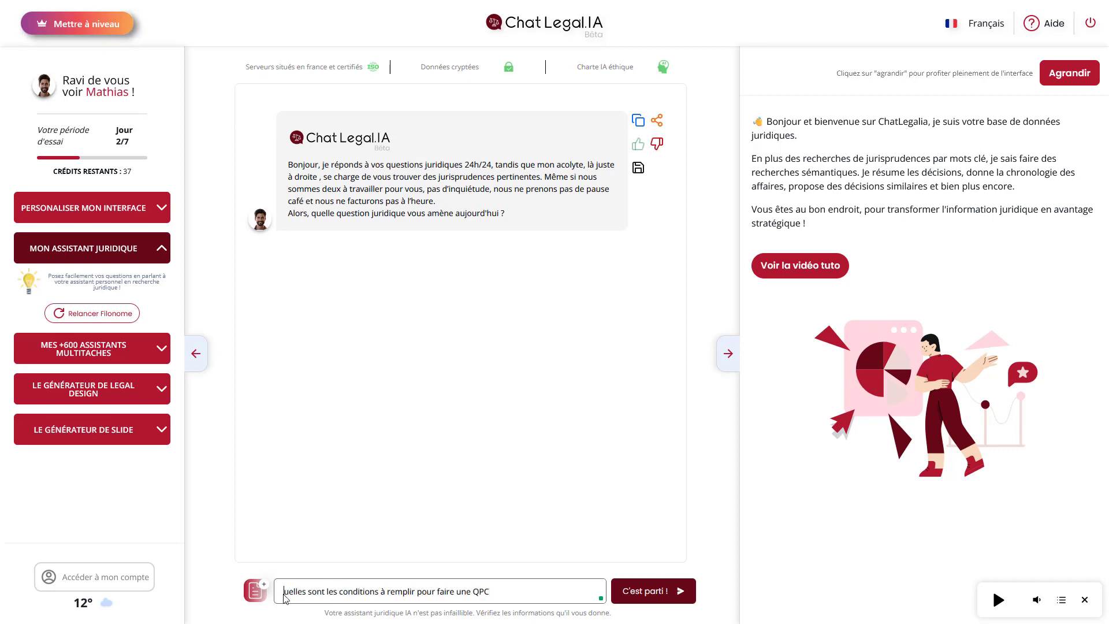
type("Q")
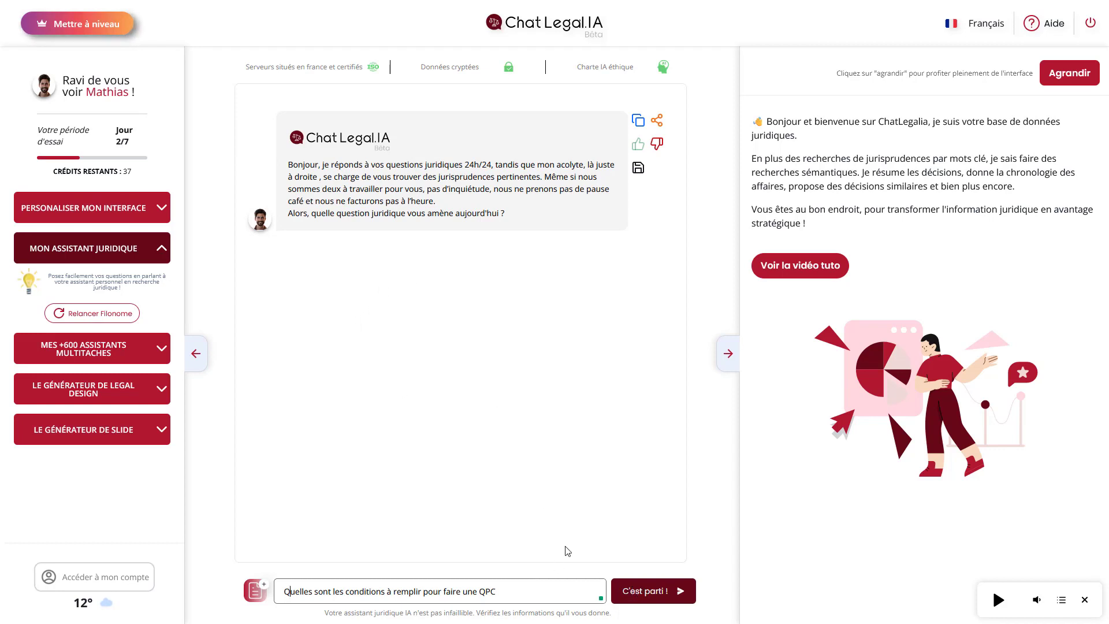
left_click(640, 599)
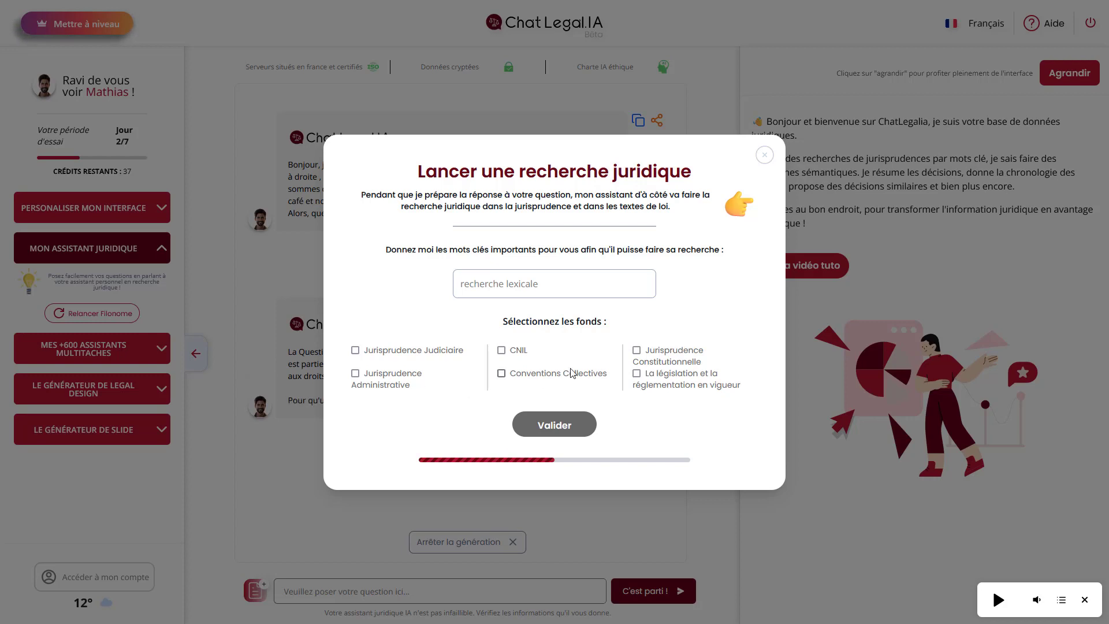
Launch a legal search for "dommages et intérêts accident médical" in Jurisprudence Judiciaire, keeping all four of its court categories selected
type("dommages et intérêts accident médical")
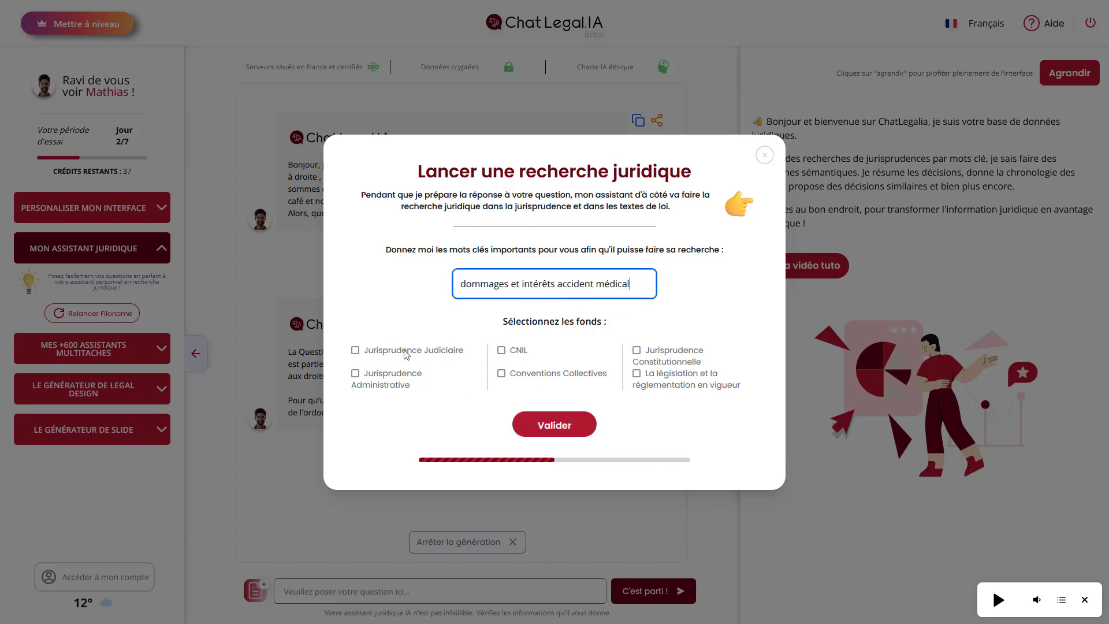
left_click(404, 350)
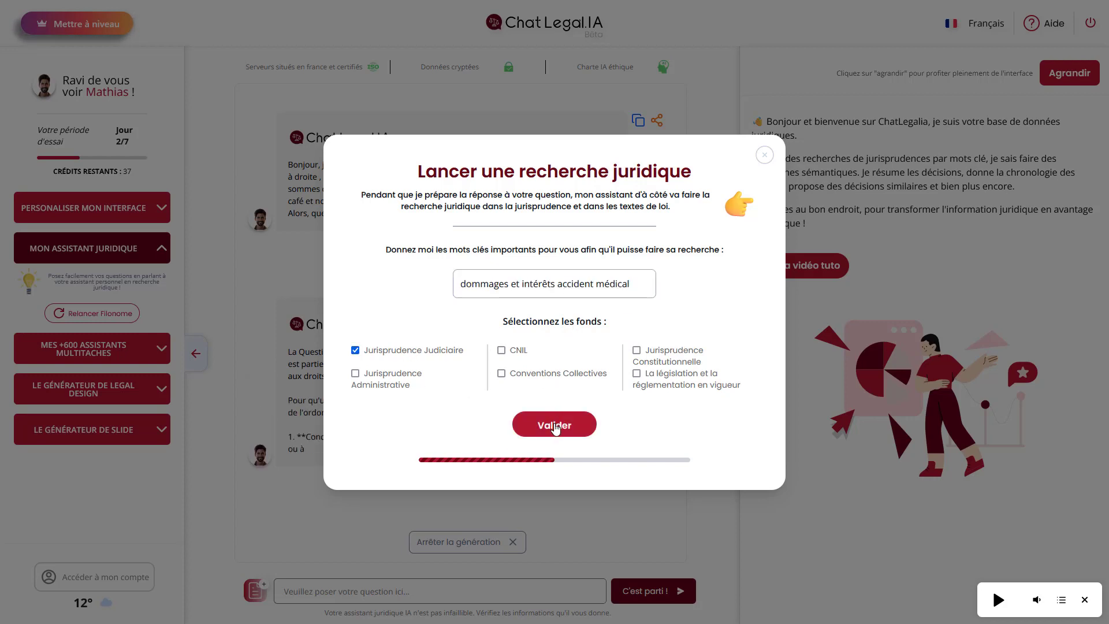
left_click(555, 425)
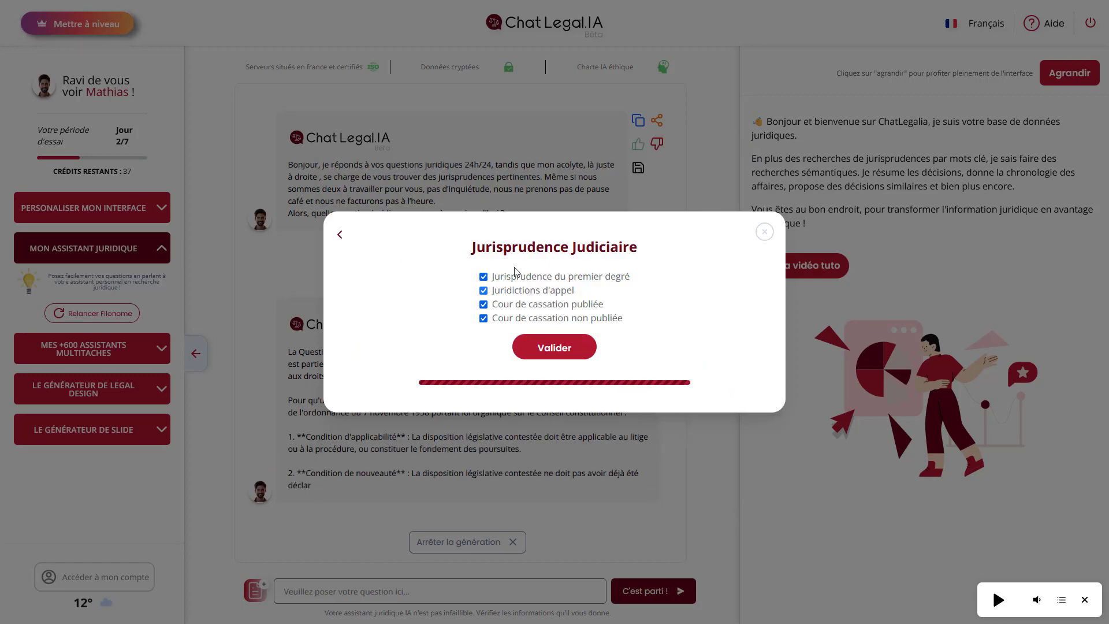
left_click(566, 354)
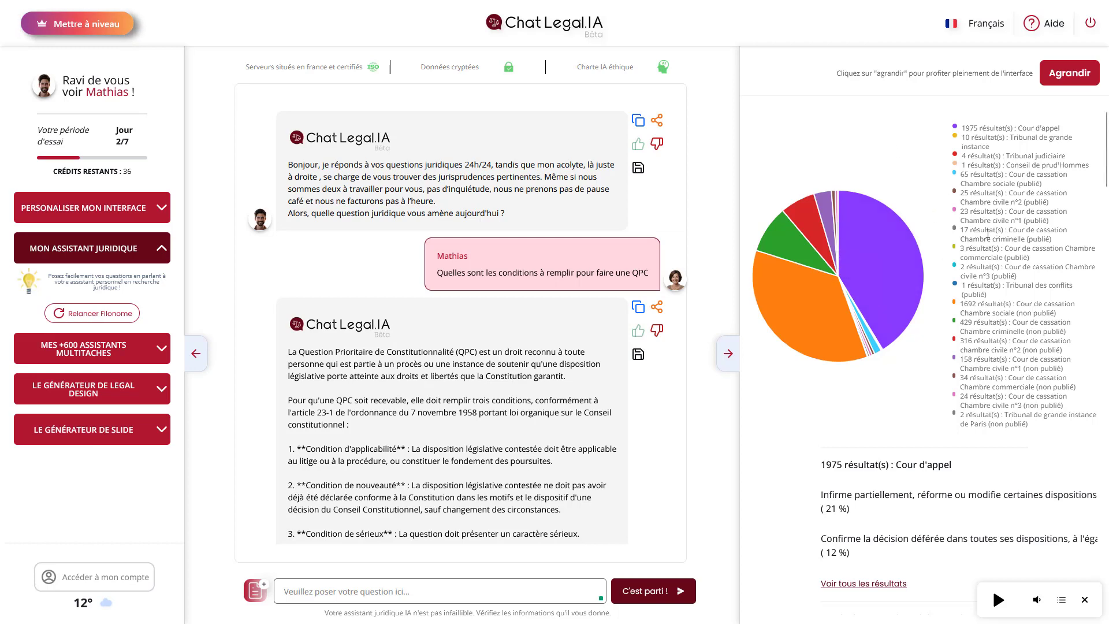
Enlarge the case-law research assistant to its full view
left_click(1053, 81)
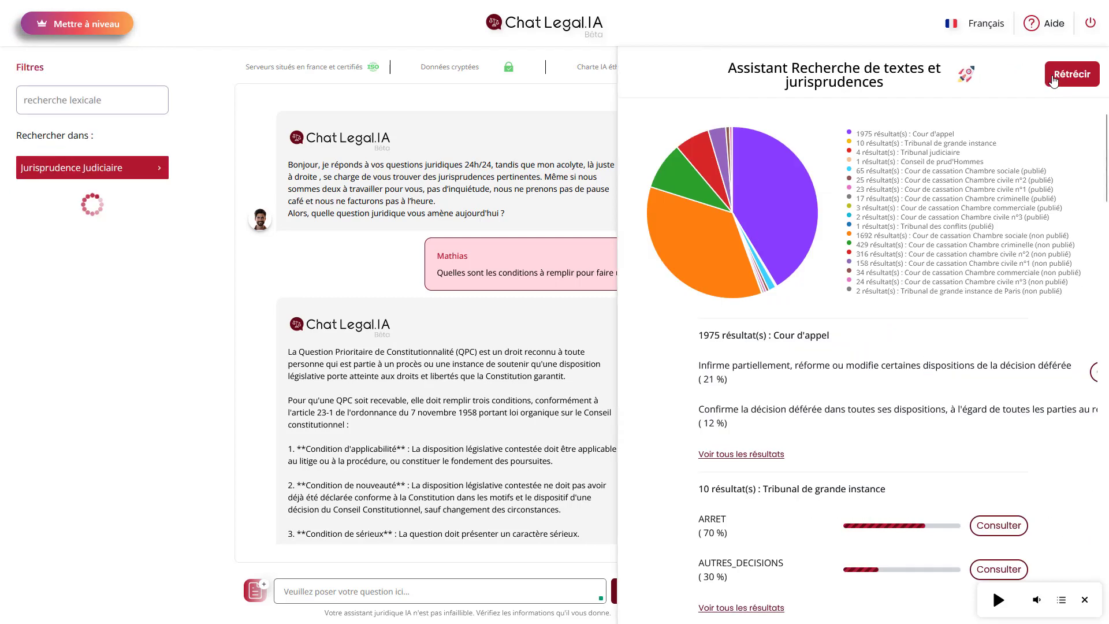
left_click(1071, 79)
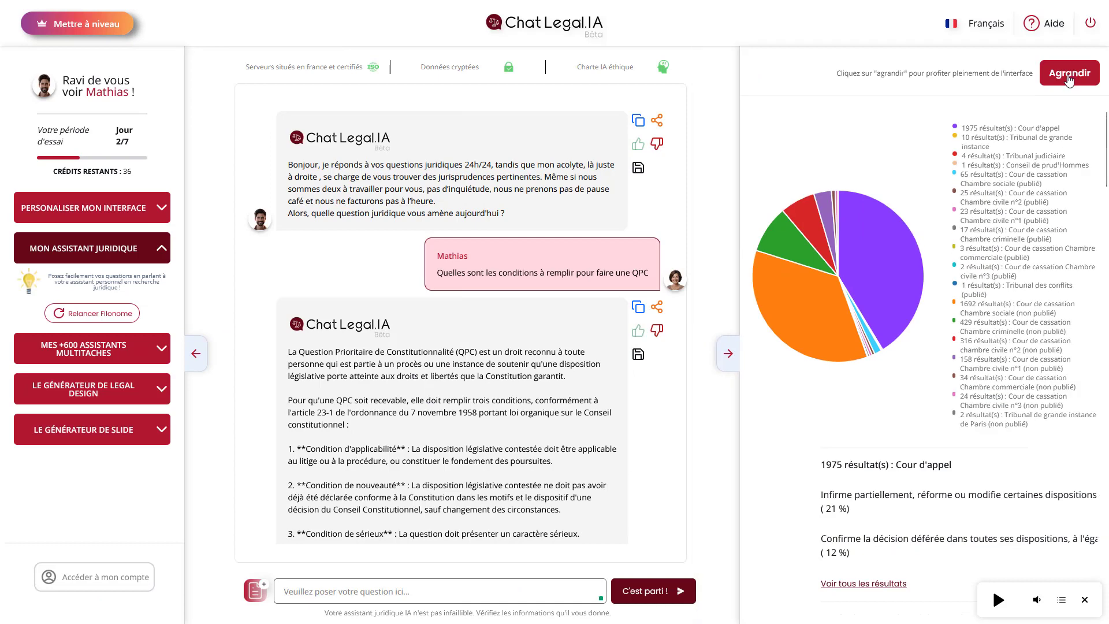
left_click(1067, 80)
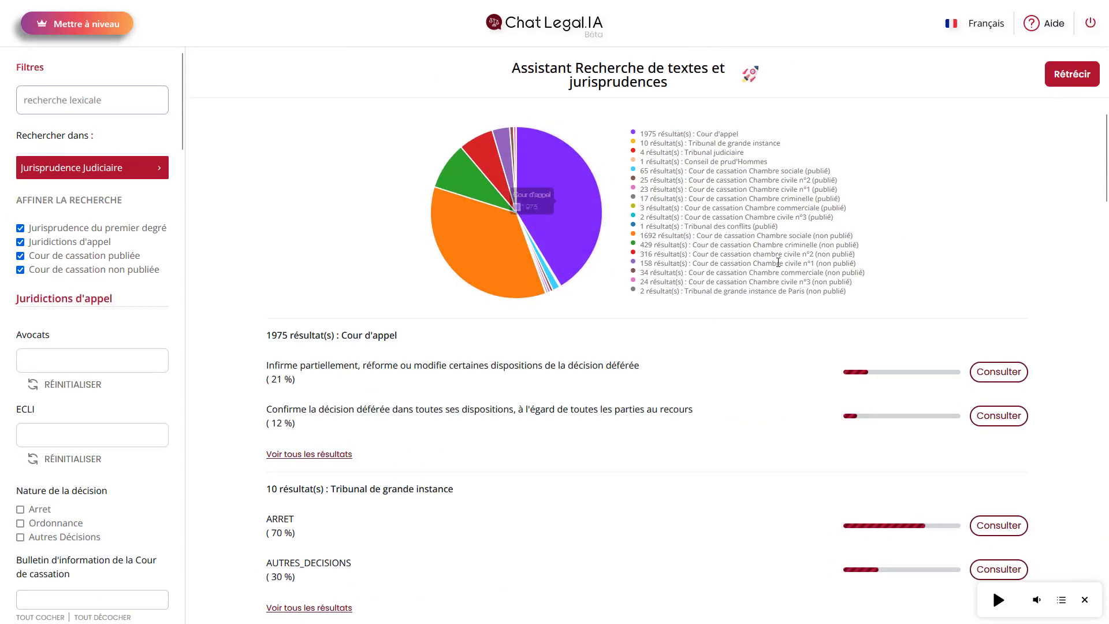
Examine the available search filters, from the selected Jurisprudence Judiciaire source to the jurisdiction types and seats
mouse_move(553, 284)
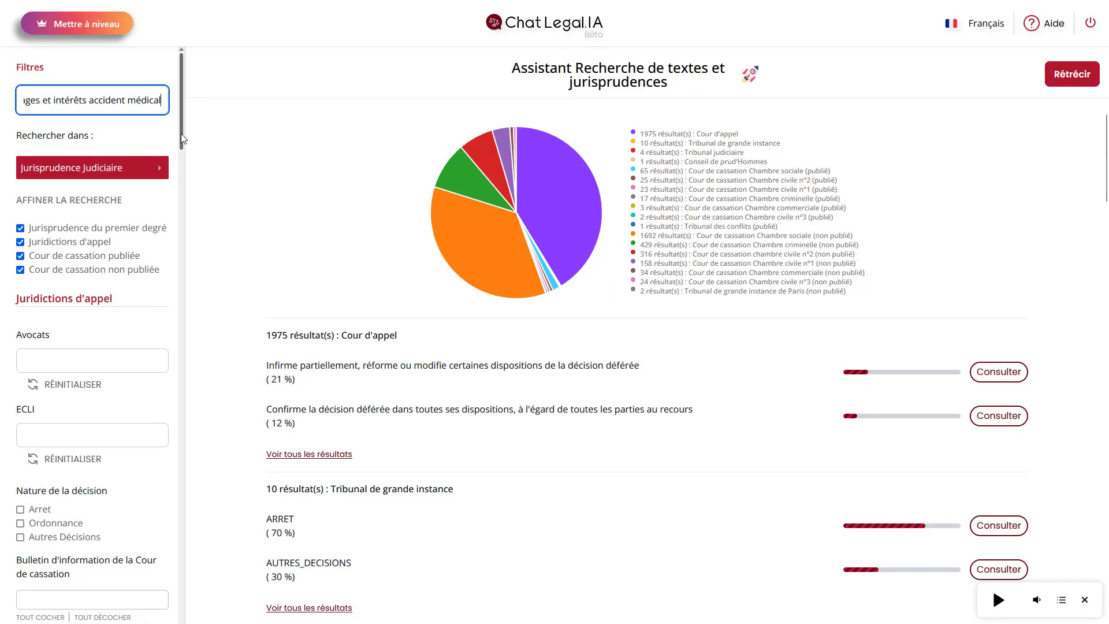
scroll(183, 173, "down", 6)
mouse_move(185, 221)
left_mouse_down()
mouse_move(185, 480)
mouse_move(199, 613)
mouse_move(178, 238)
left_mouse_up()
scroll(113, 235, "up", 7)
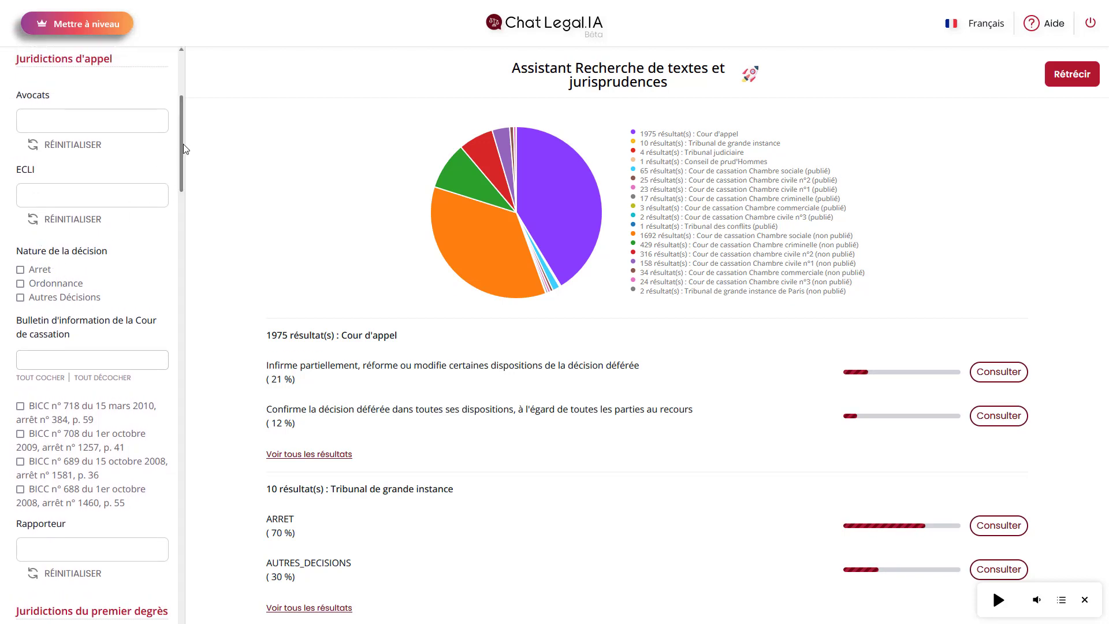
scroll(133, 352, "down", 10)
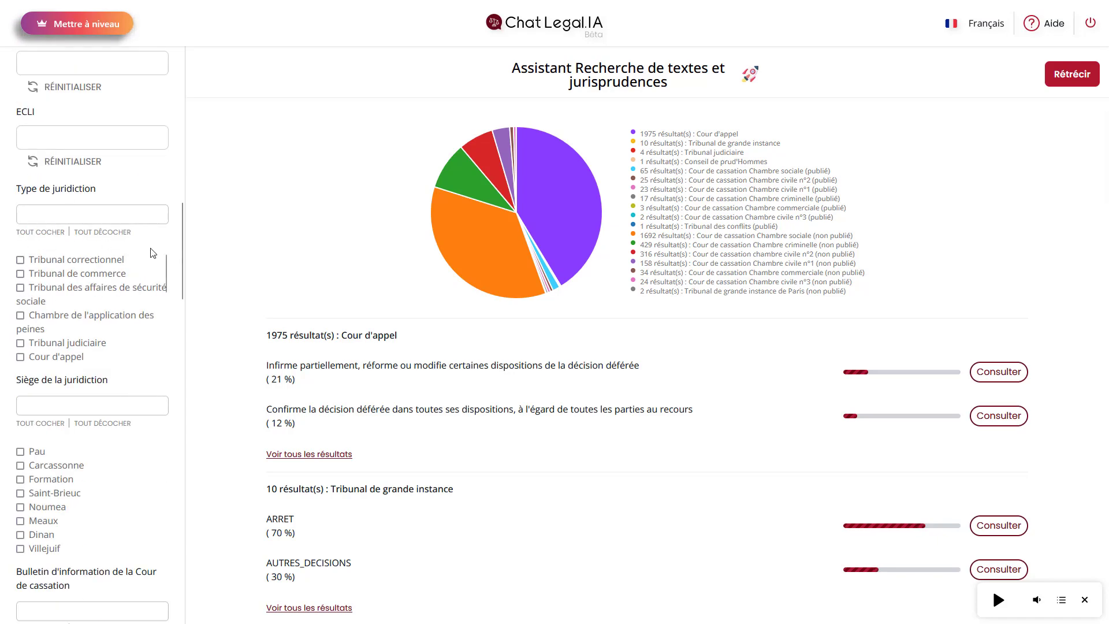
scroll(180, 262, "up", 15)
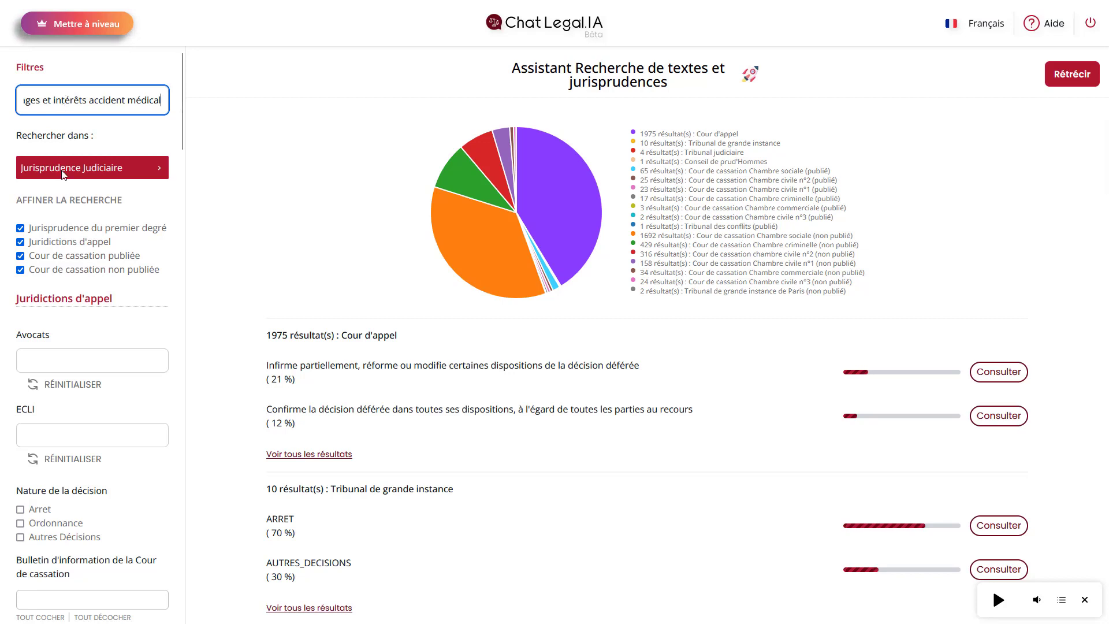
left_click(81, 168)
left_click(92, 166)
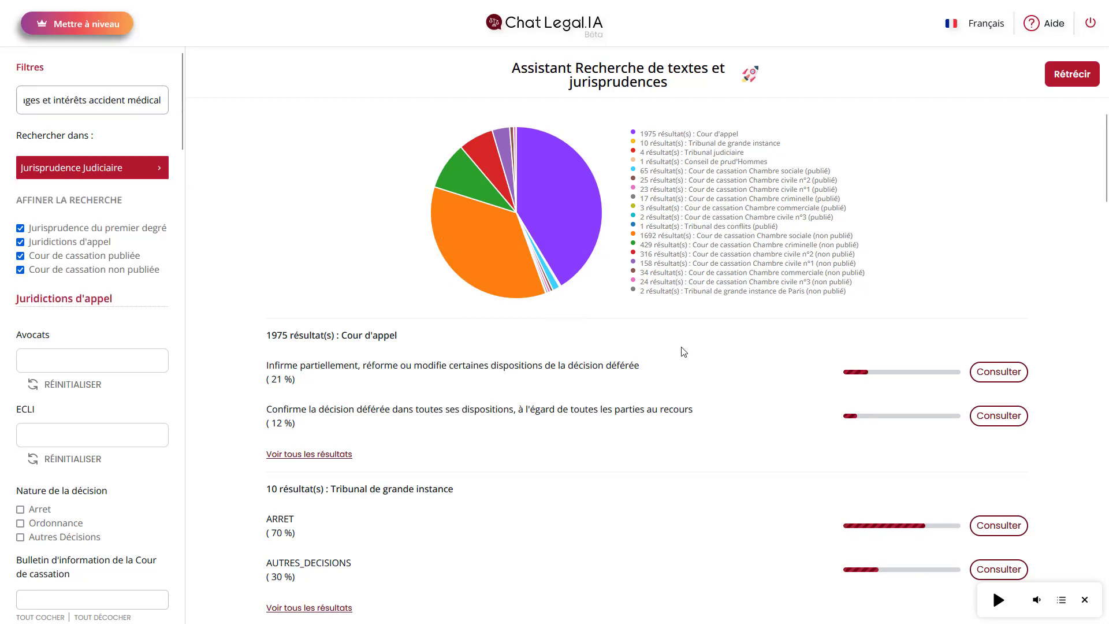
Open the Cassation partielle decisions of the Cour de cassation Chambre sociale (publié)
scroll(775, 366, "down", 3)
scroll(797, 364, "down", 5)
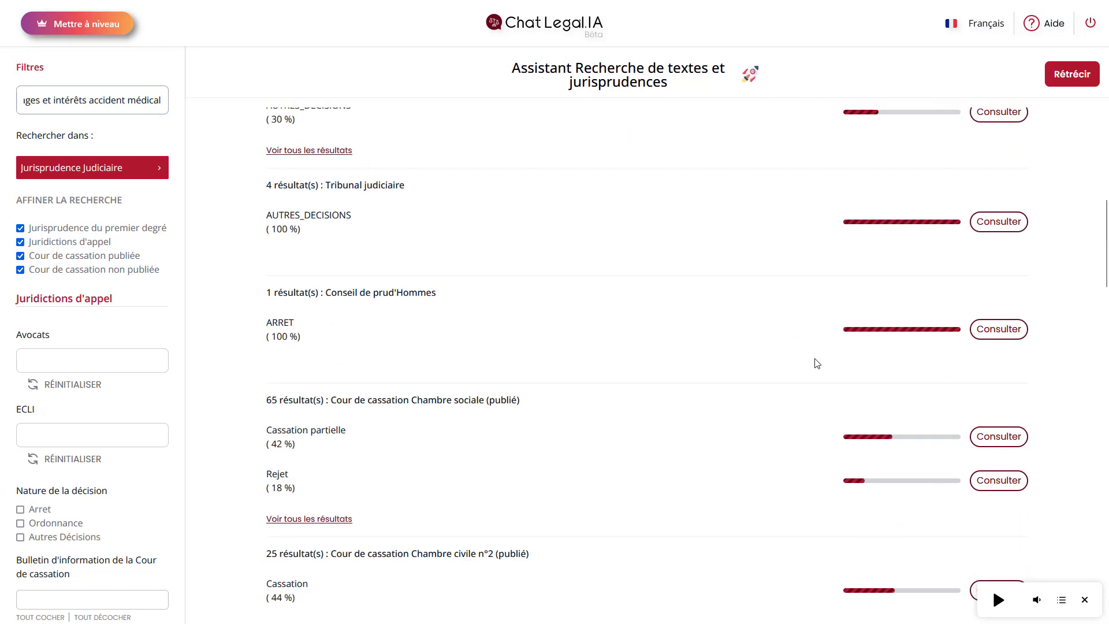
scroll(750, 347, "down", 3)
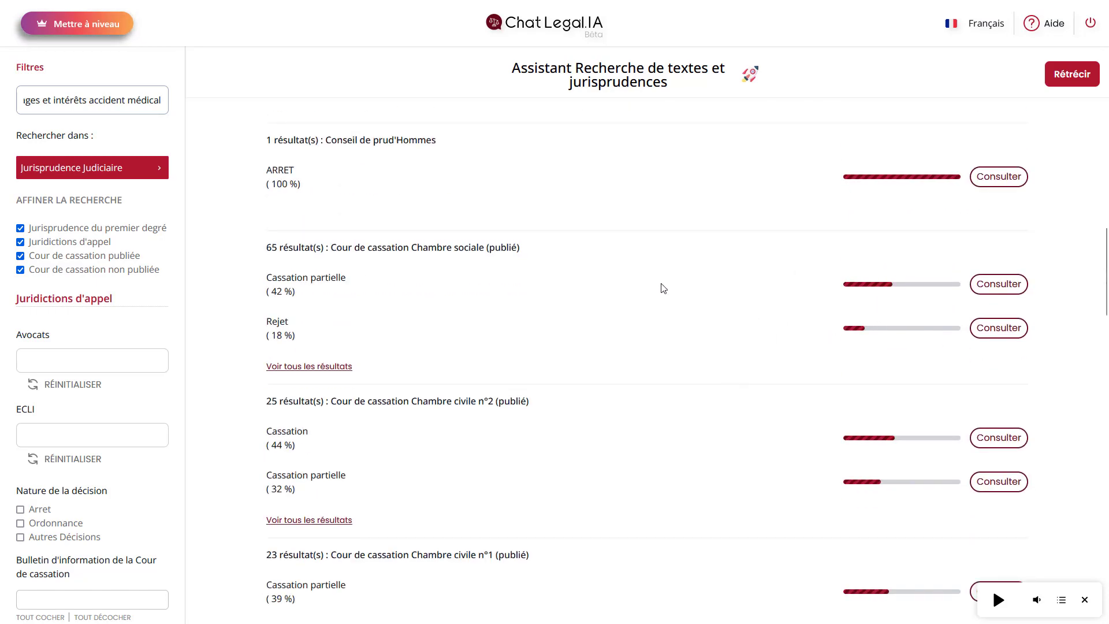
left_click_drag(331, 247, 508, 249)
double_click(310, 278)
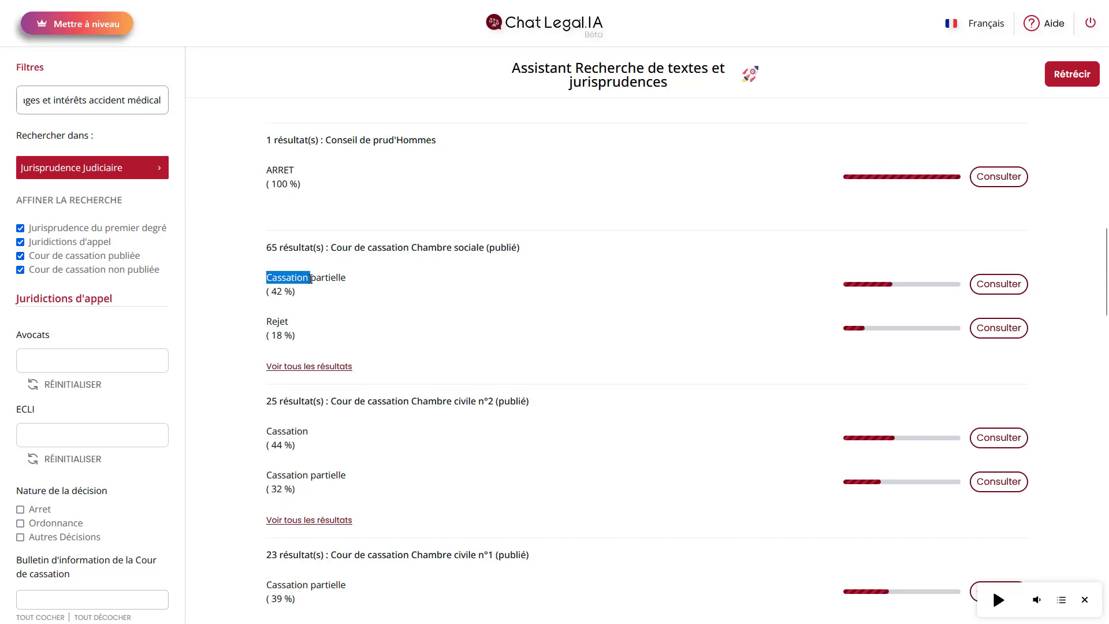
left_click(248, 280)
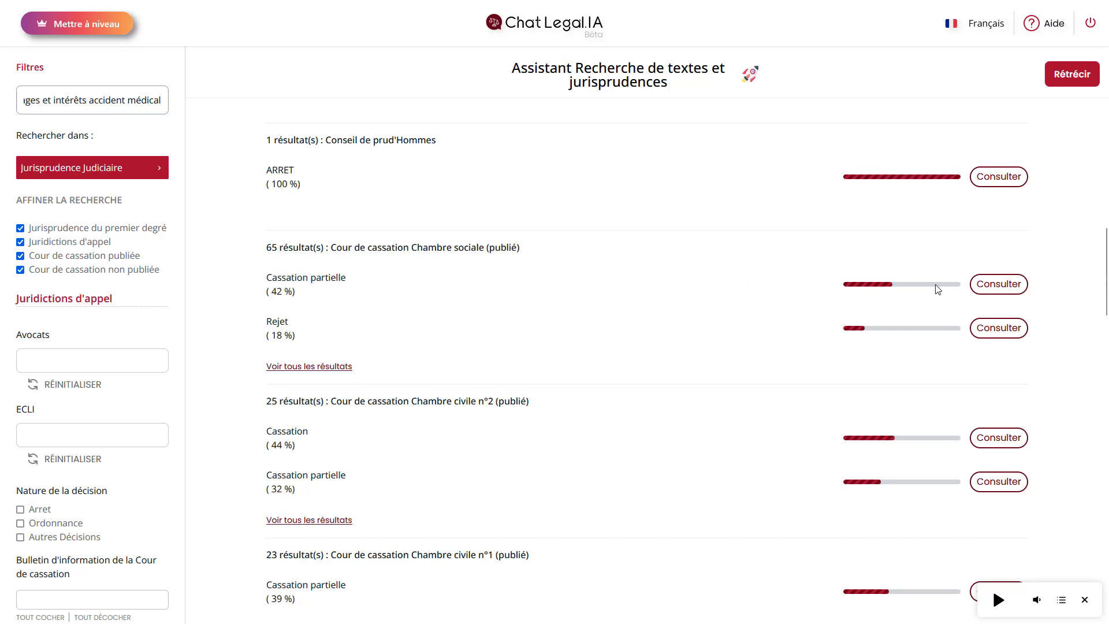
left_click(1003, 286)
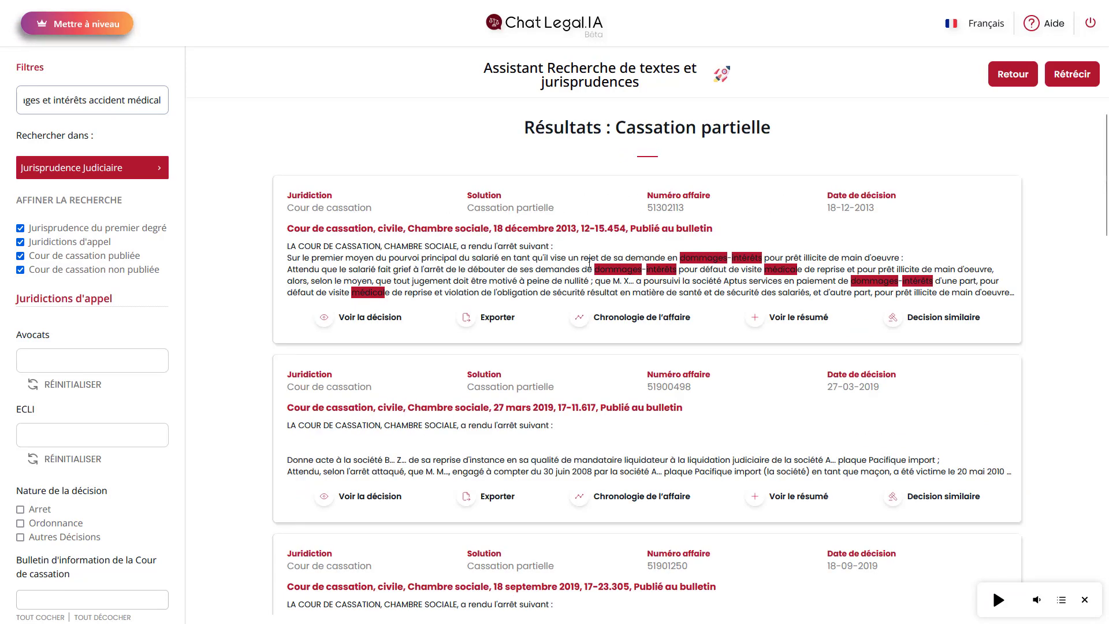
Look through the list of Cassation partielle decisions down to its page numbers
scroll(638, 277, "down", 3)
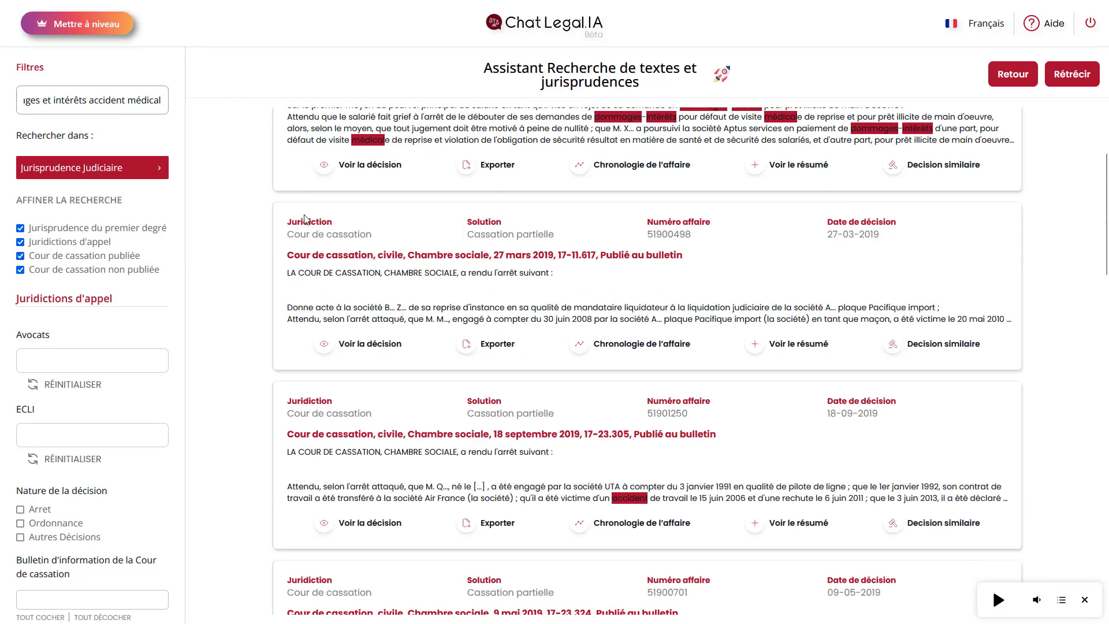
scroll(484, 246, "up", 3)
scroll(407, 247, "down", 3)
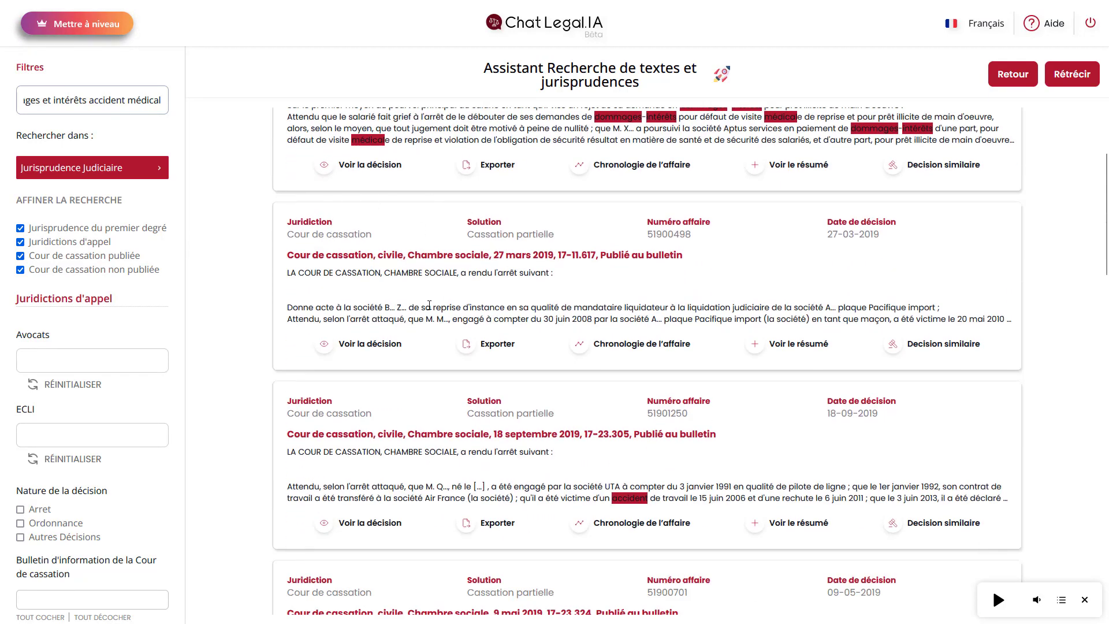
scroll(519, 353, "down", 20)
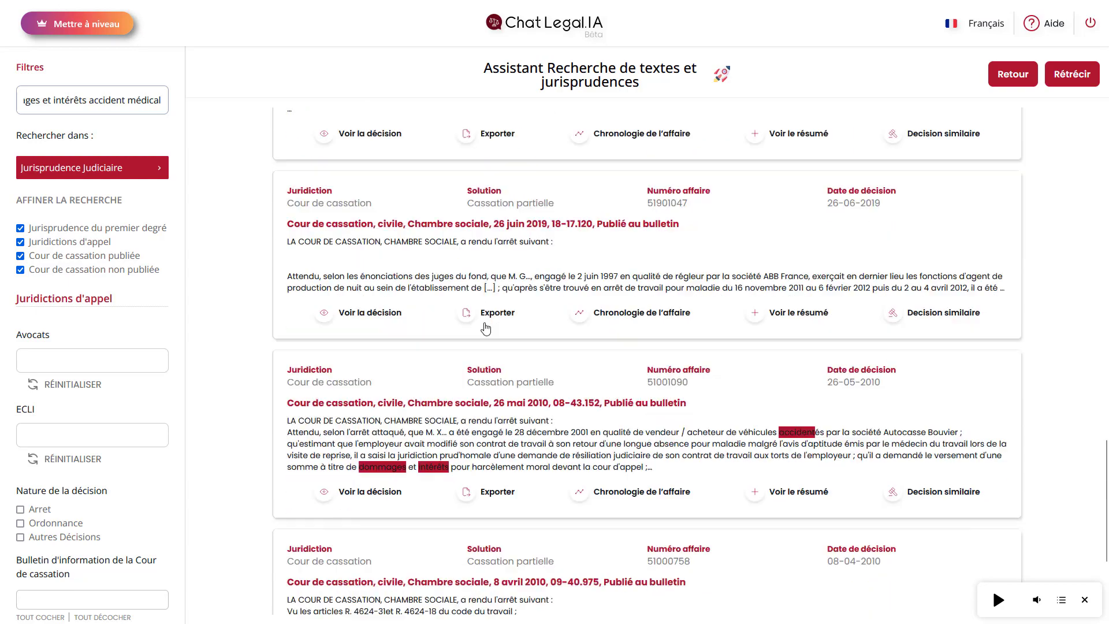
left_click(621, 567)
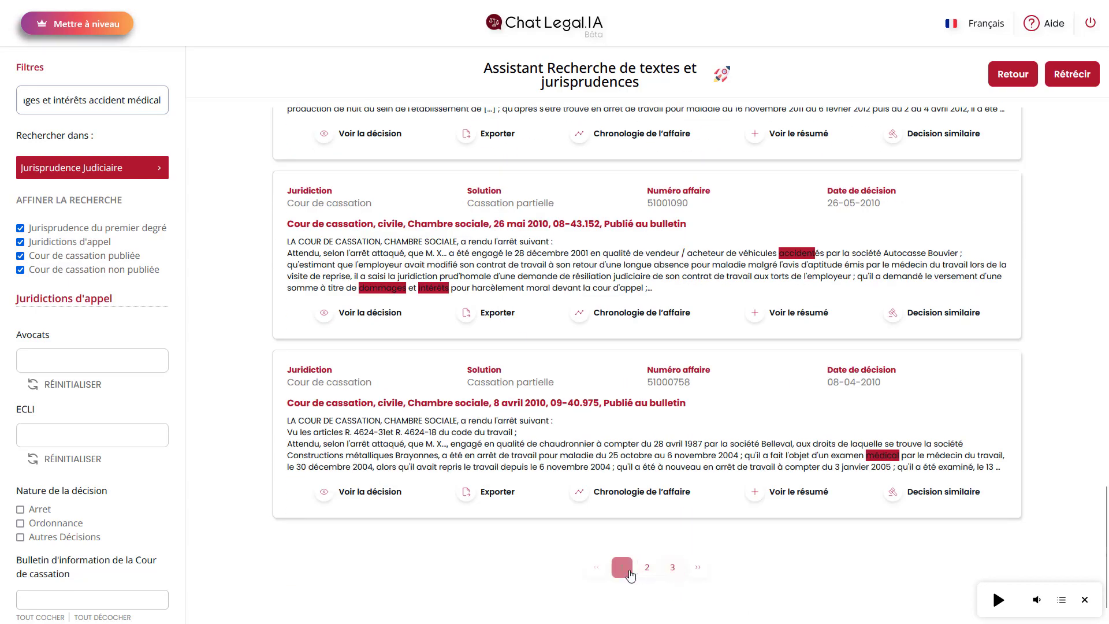
left_click(648, 568)
left_click(672, 567)
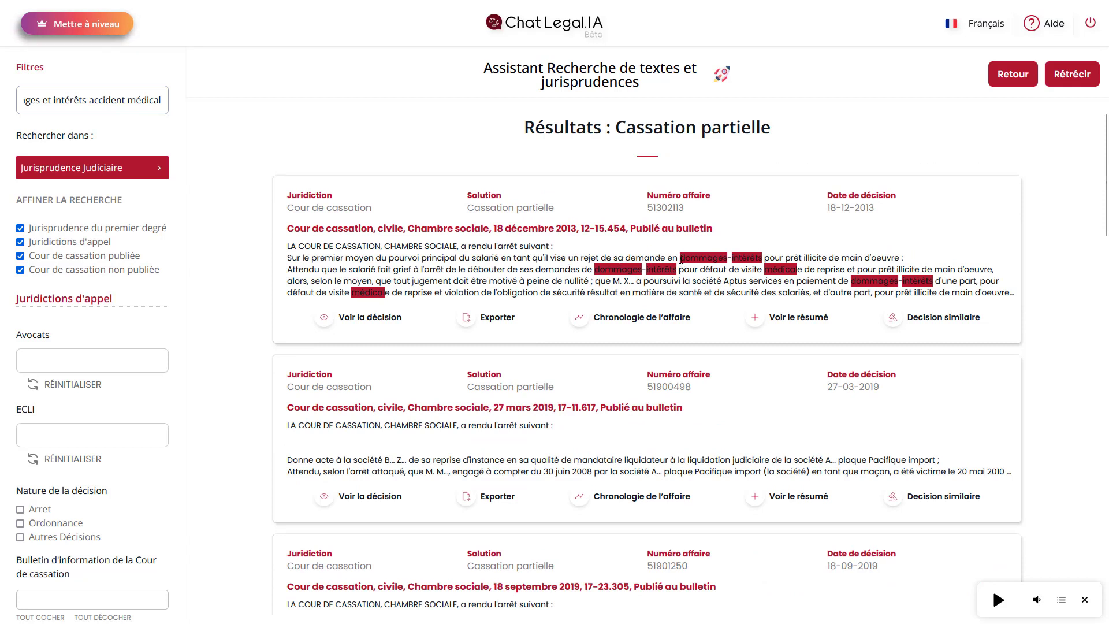
Read the full text of the Chambre sociale decision of 18 décembre 2013, 12-15.454, and return to the results list
left_click_drag(681, 259, 806, 269)
left_click(806, 269)
left_click(351, 319)
scroll(358, 317, "down", 15)
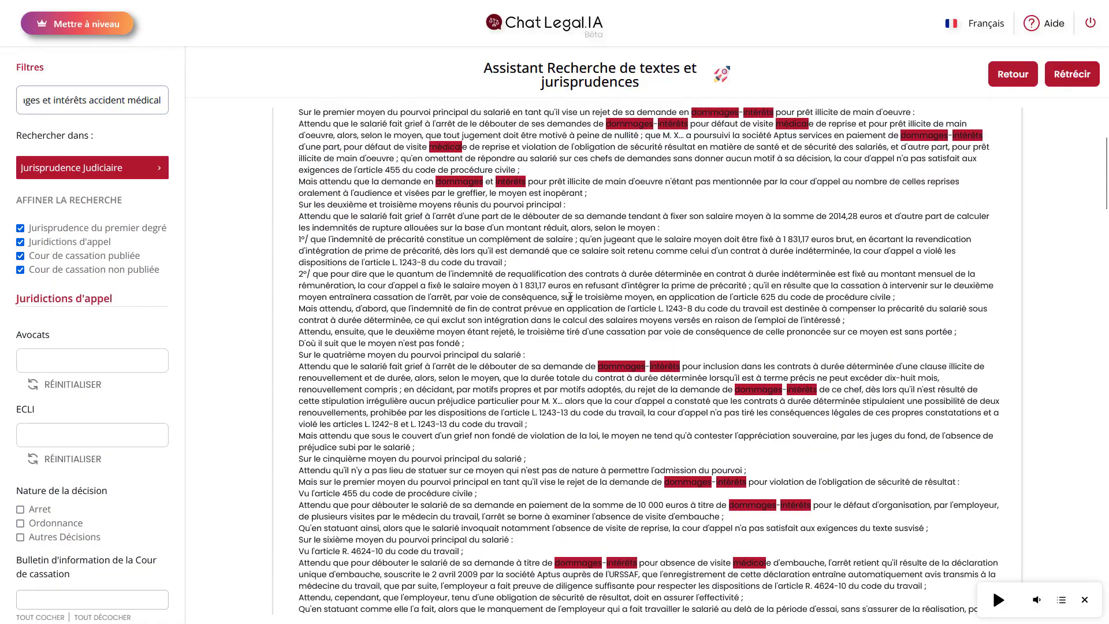
scroll(379, 299, "down", 20)
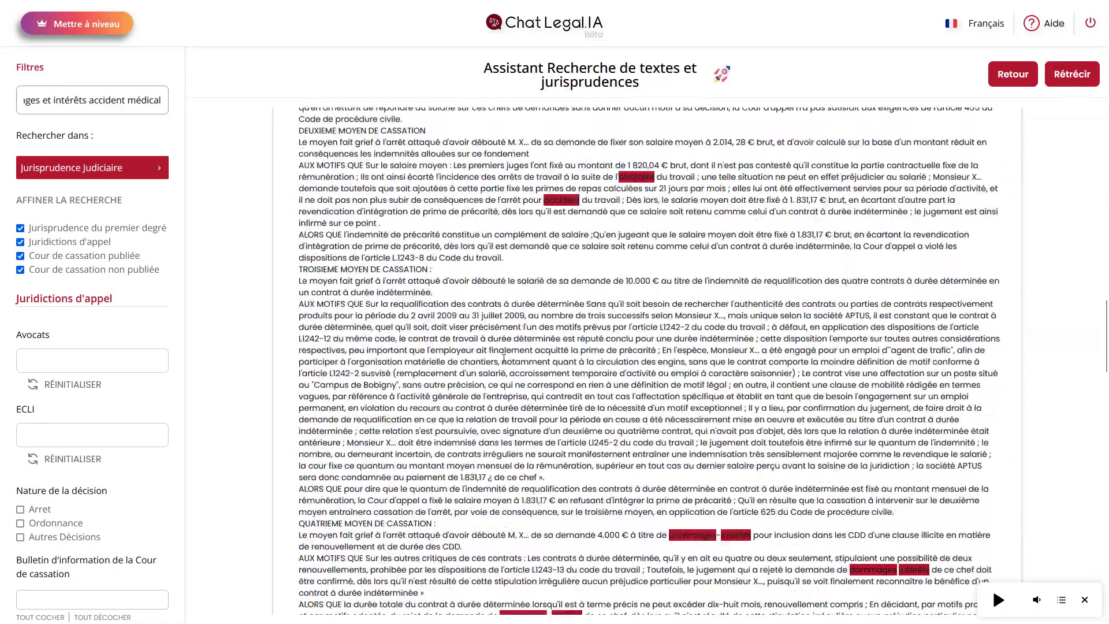
scroll(532, 340, "up", 5)
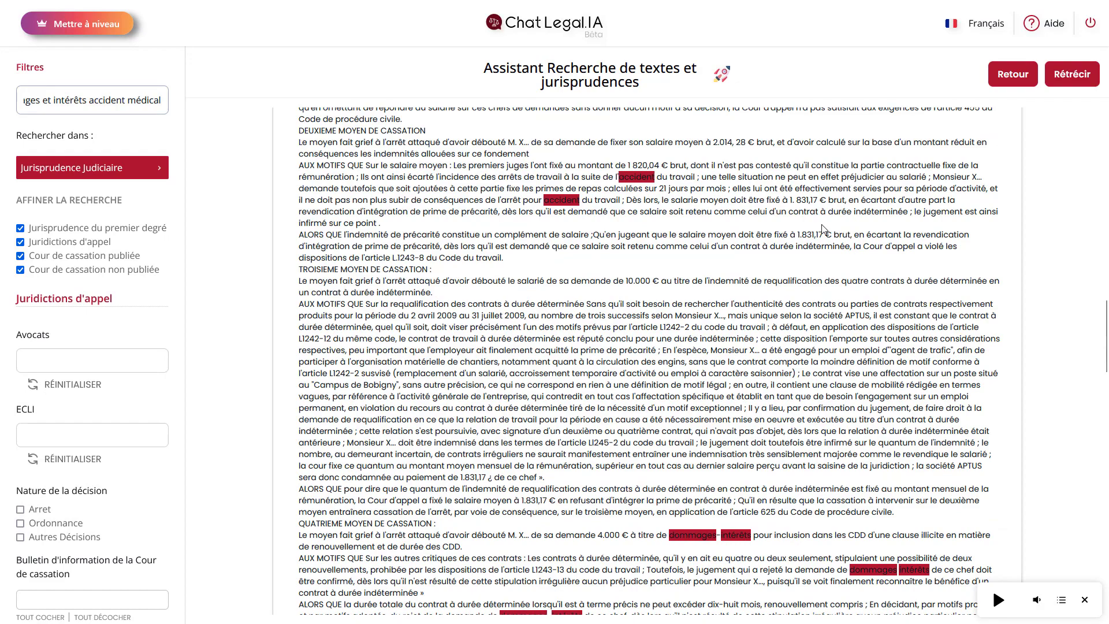
left_click(1012, 76)
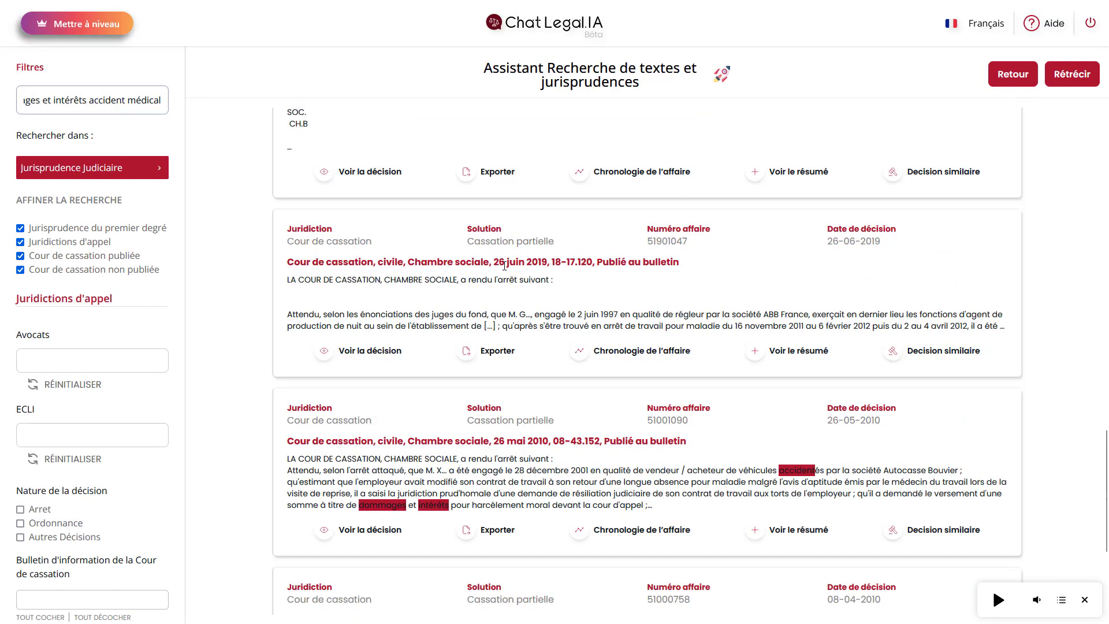
Export the decision of 18 décembre 2013, 12-15.454, and consult the chronology of its case, closing it when done
scroll(504, 265, "up", 15)
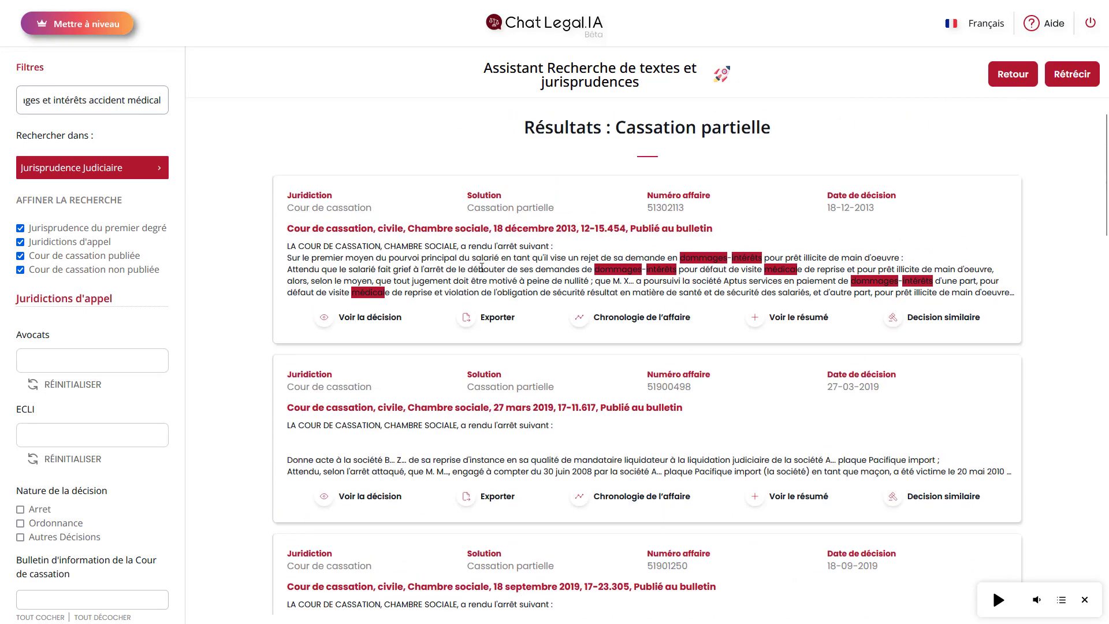
left_click(488, 321)
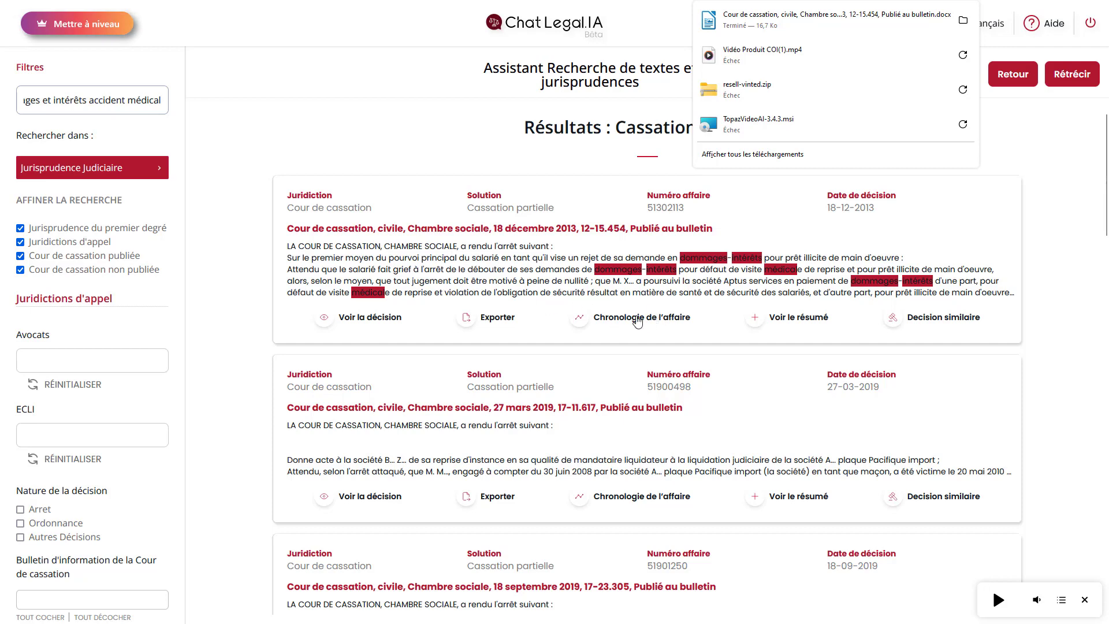
left_click(638, 319)
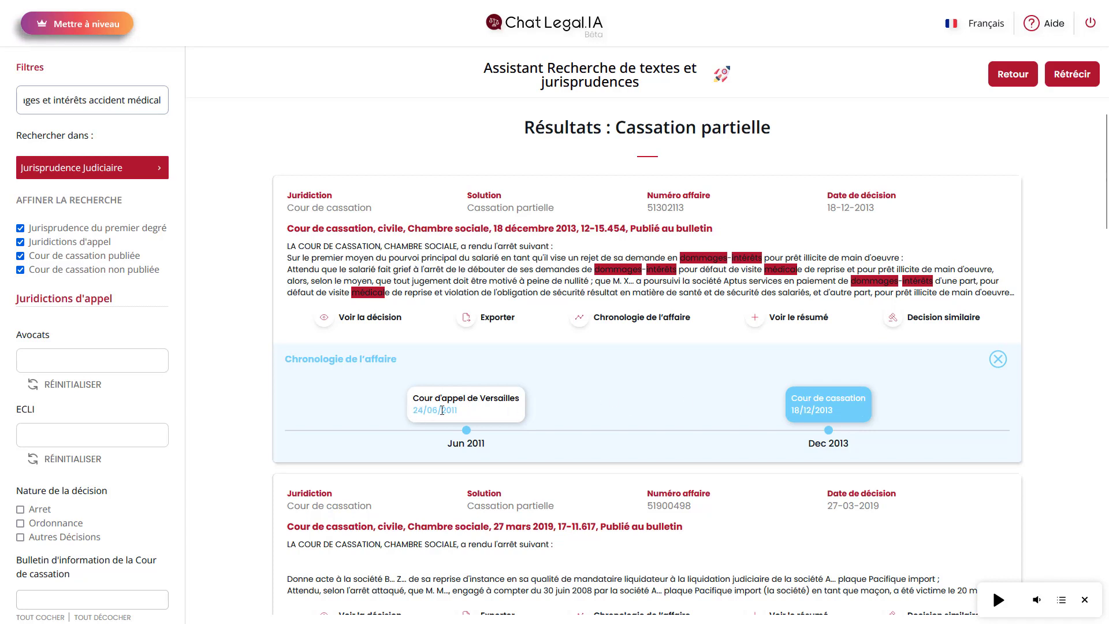
left_click_drag(458, 411, 421, 398)
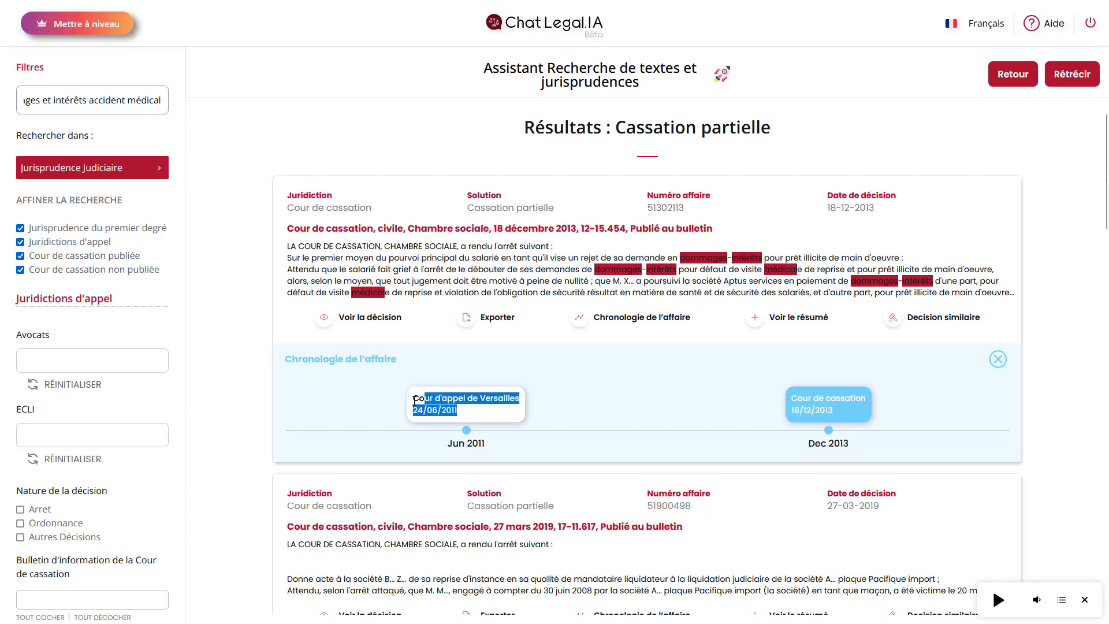
left_click(430, 399)
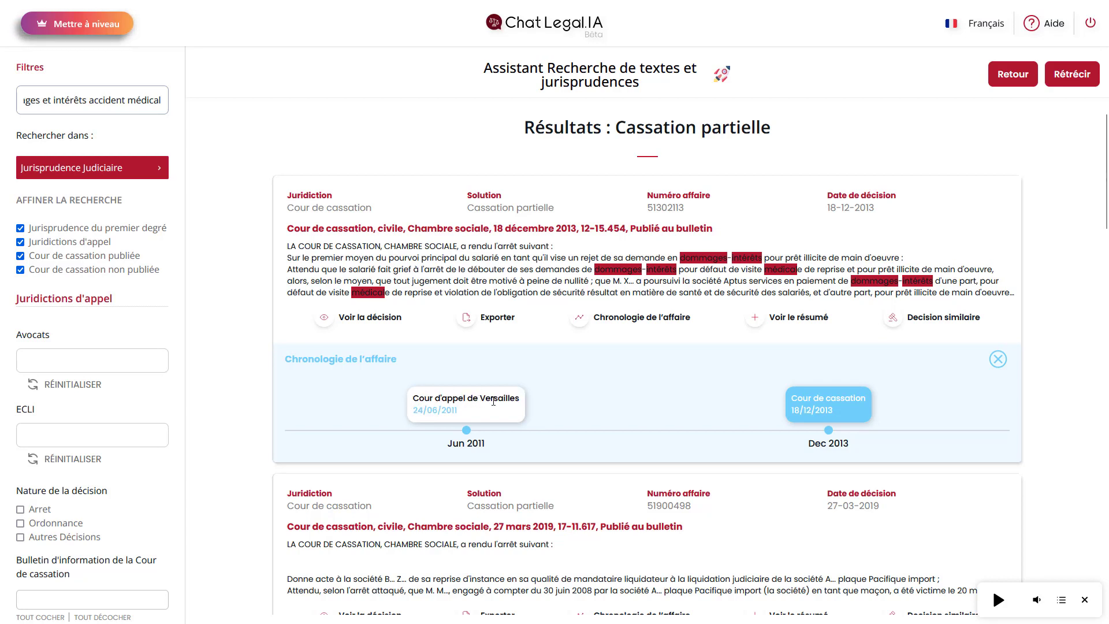
left_click(998, 358)
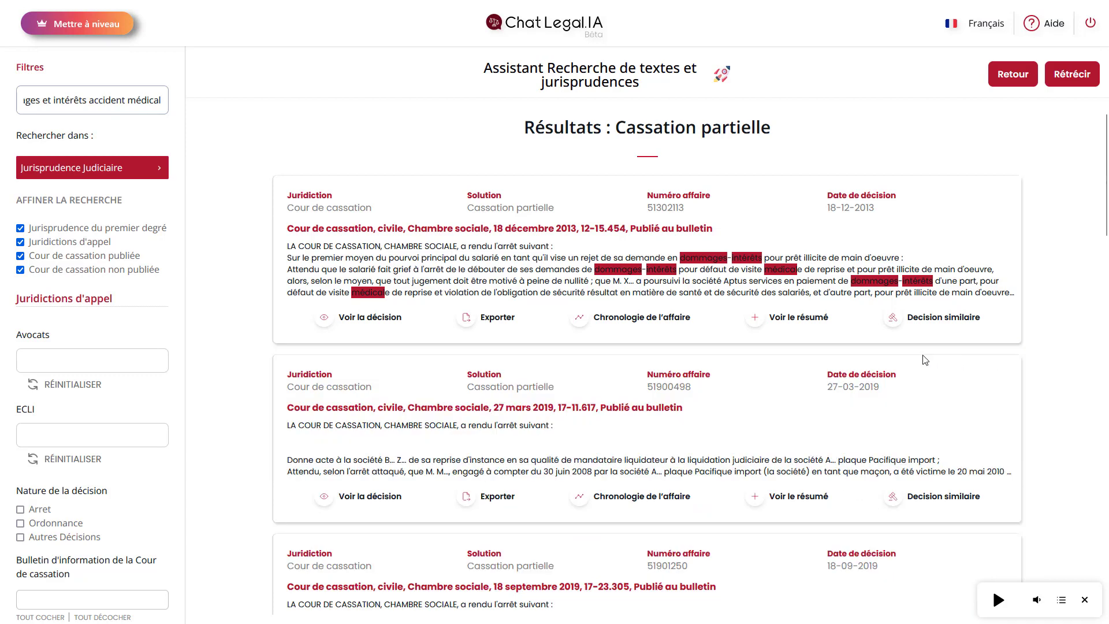
Show the summary of the Chambre sociale decision of 18 décembre 2013, 12-15.454, and list its similar decisions
left_click(780, 321)
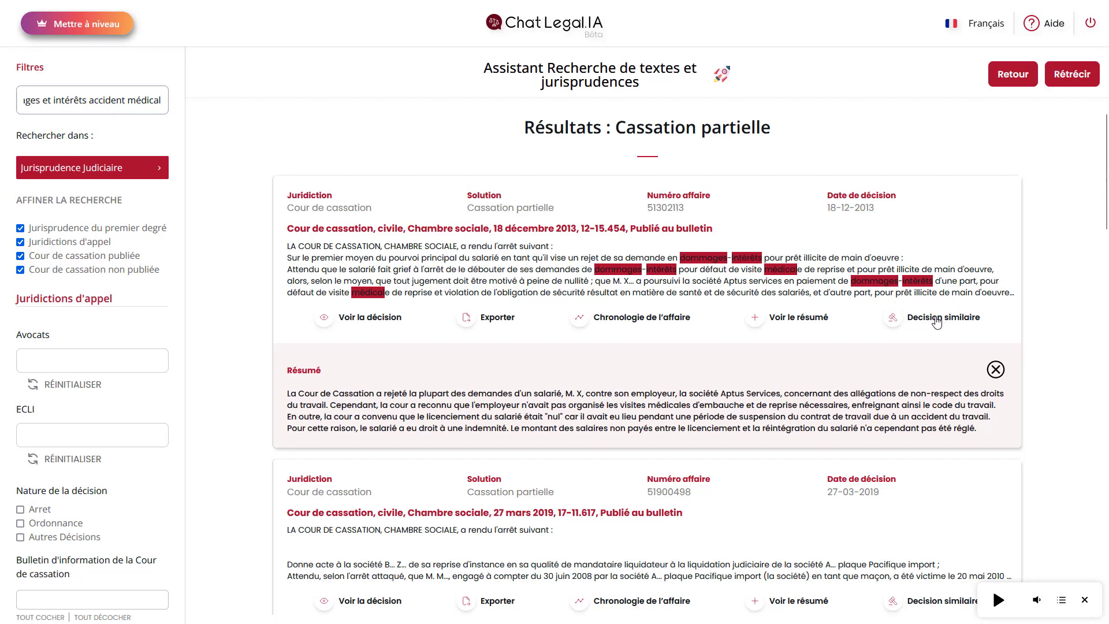
left_click(906, 321)
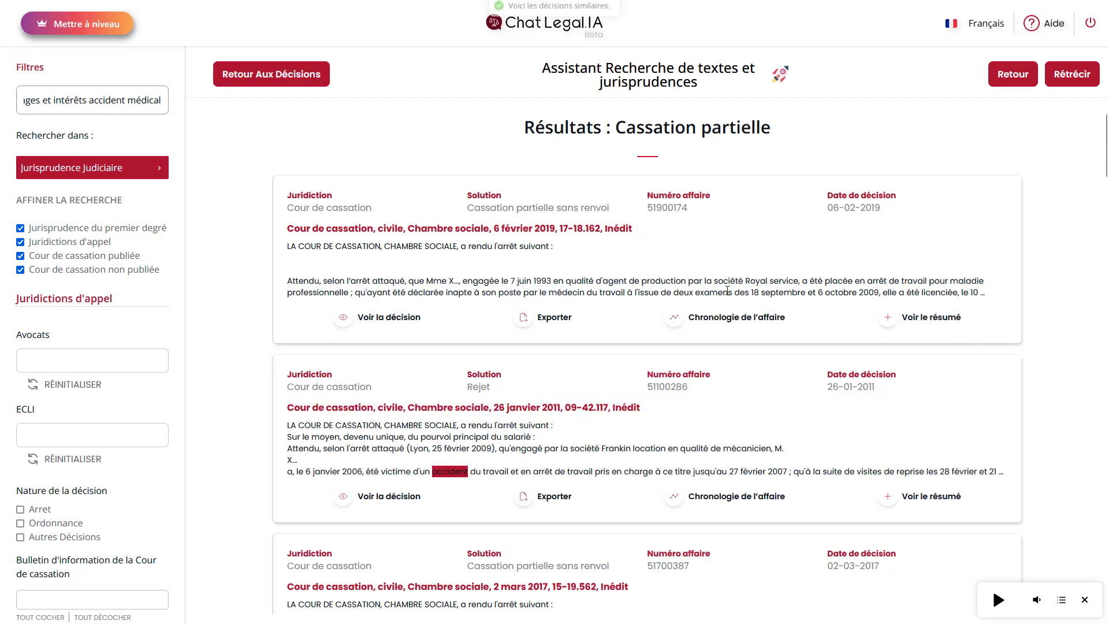
Look through the similar decisions, open page 2 of the list, and return to the original Cassation partielle decisions
scroll(722, 418, "down", 15)
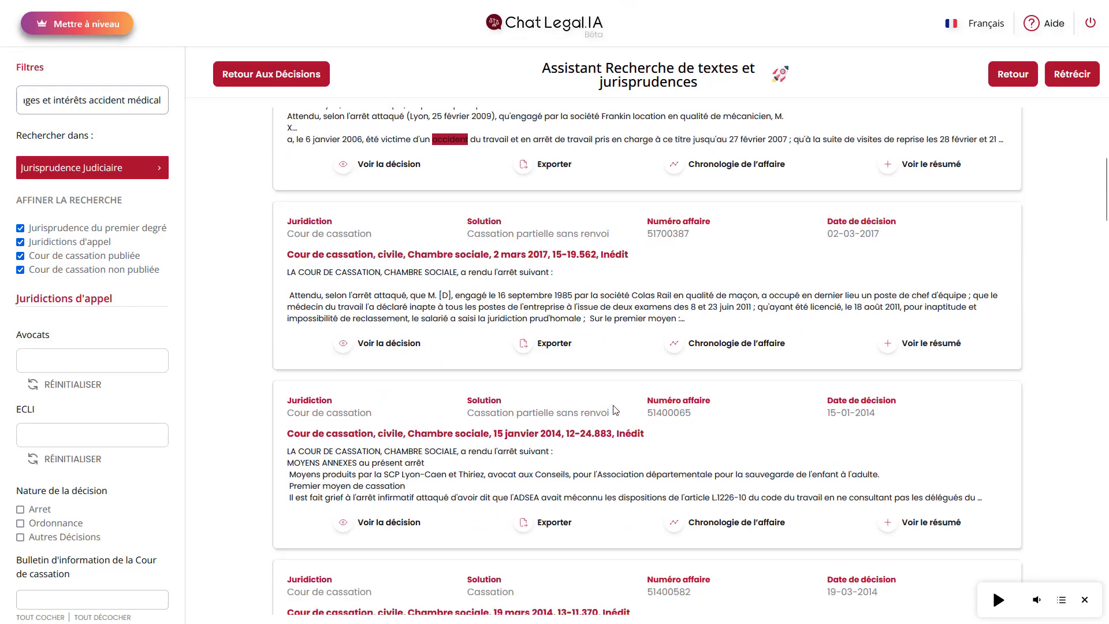
scroll(627, 399, "down", 15)
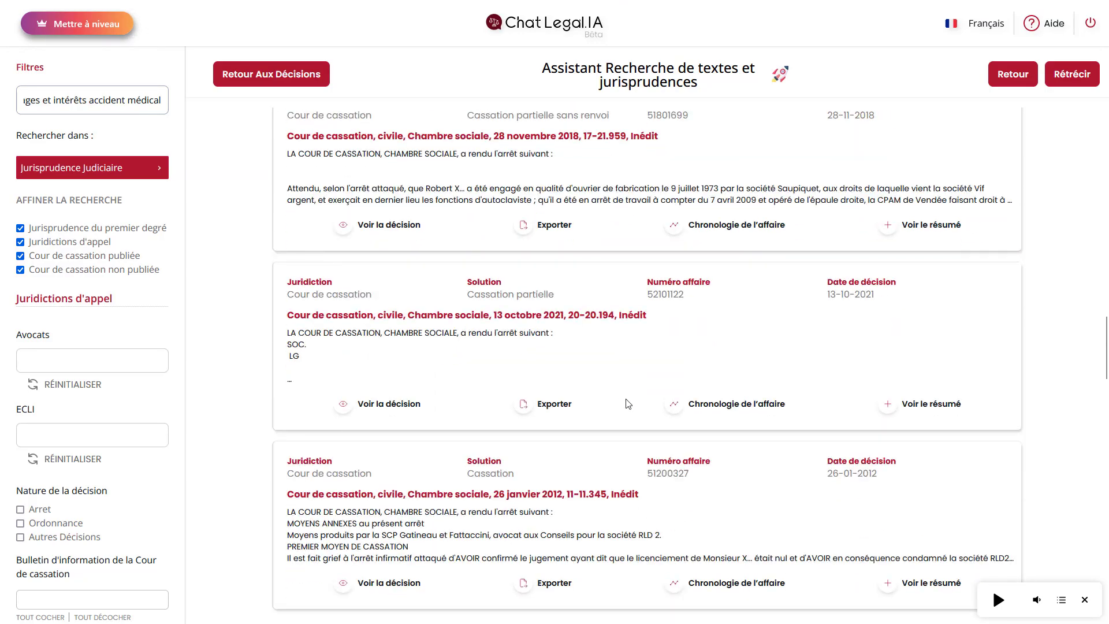
scroll(628, 404, "down", 15)
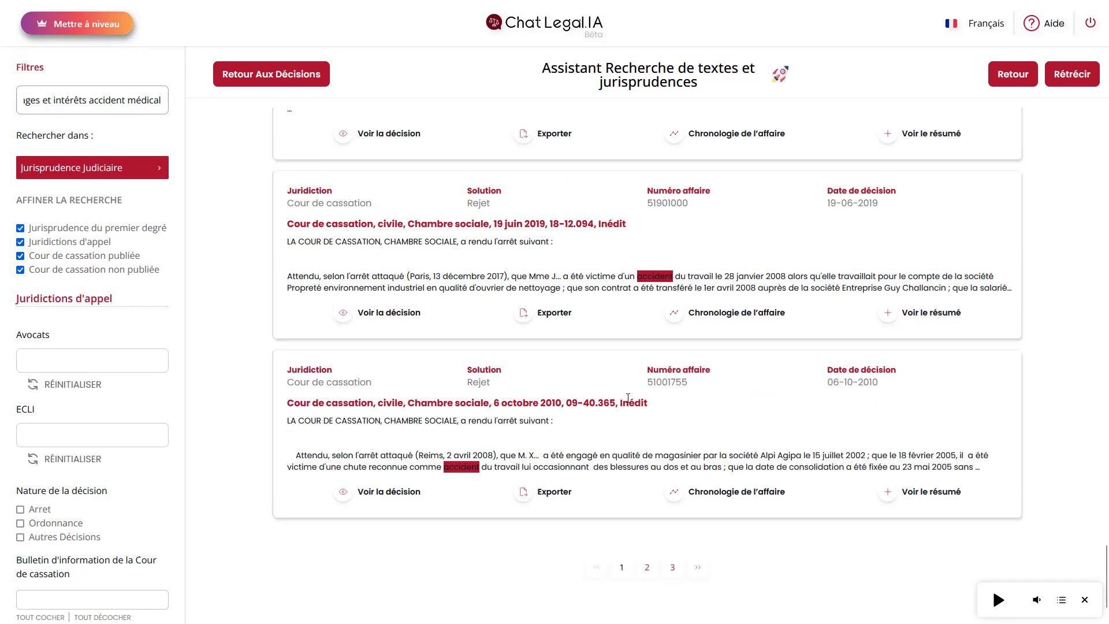
left_click(647, 567)
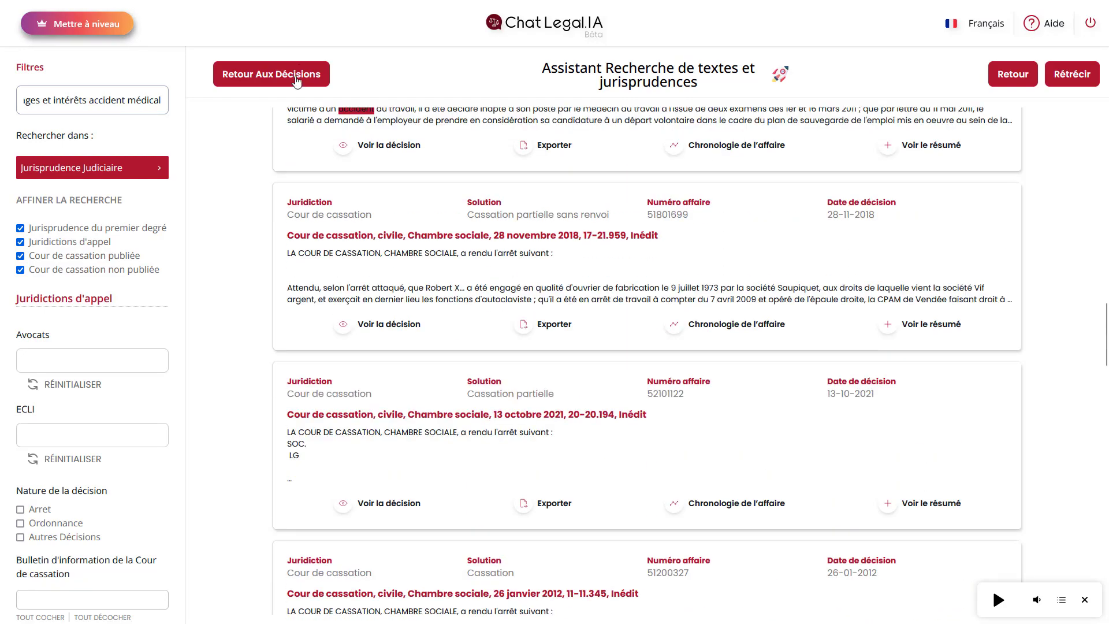
left_click(262, 74)
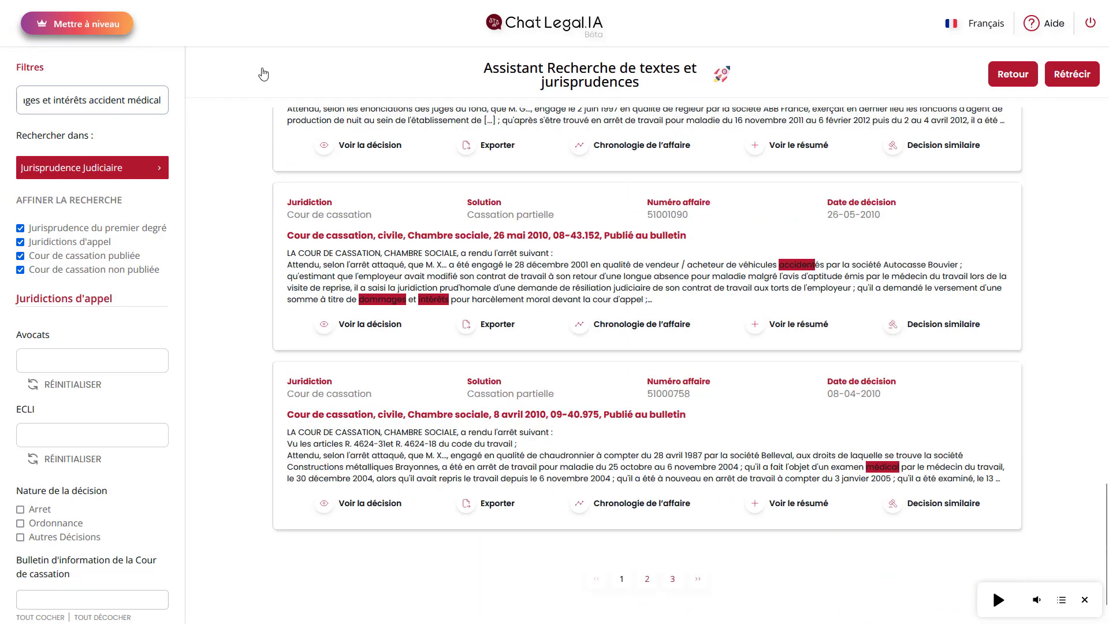
Leave the Cassation partielle results and shrink the case-law research assistant back beside the chat
scroll(645, 353, "up", 3)
scroll(645, 354, "up", 8)
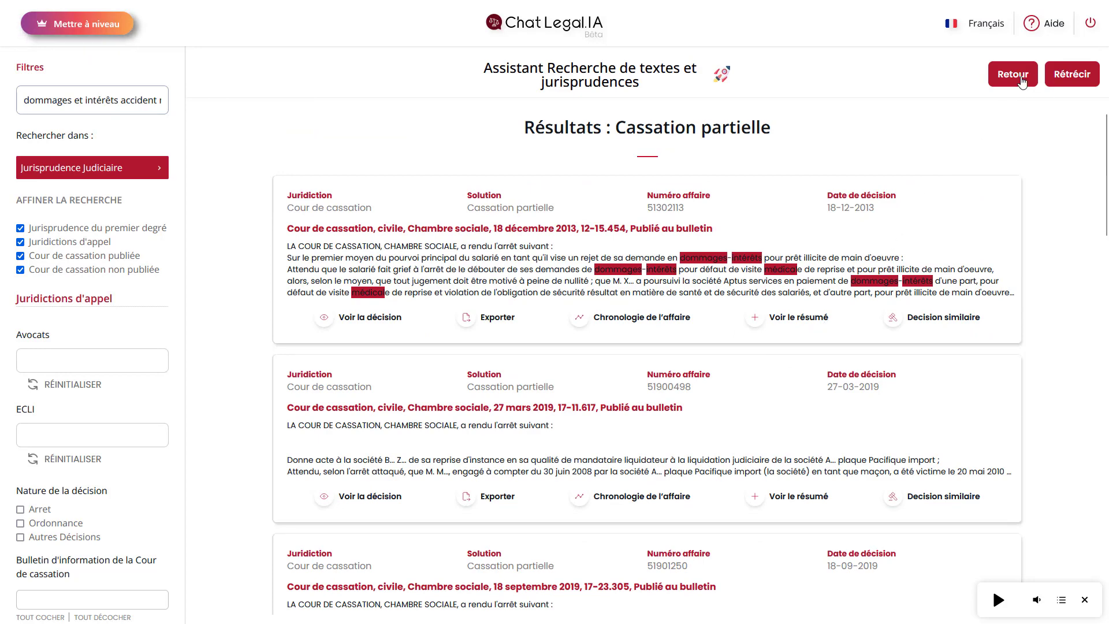
left_click(1013, 75)
left_click(1068, 79)
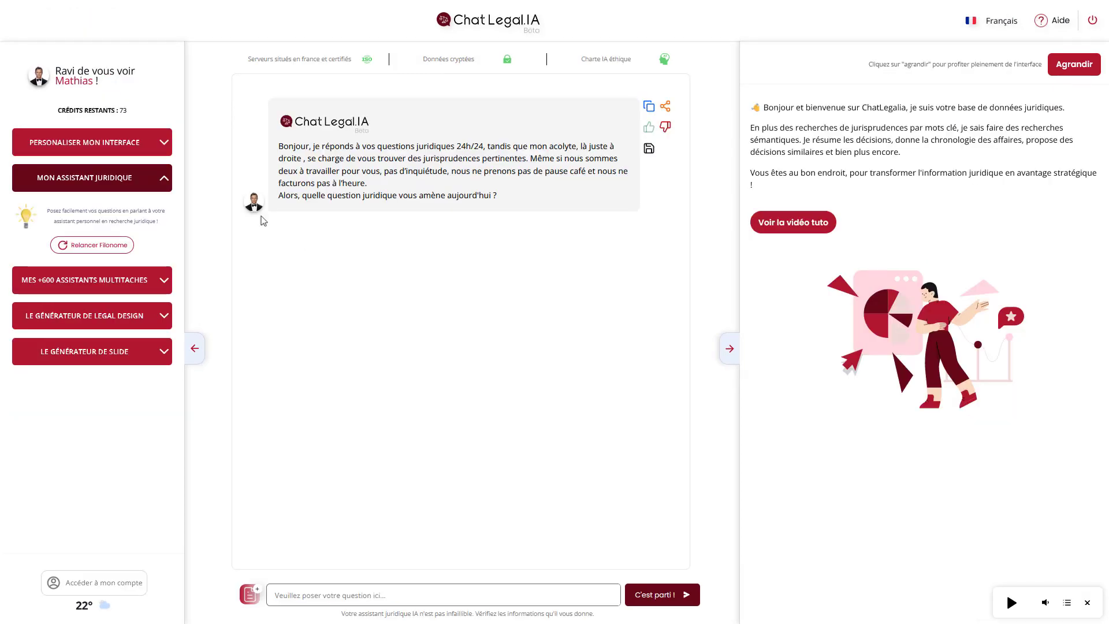
Expand the interface personalisation options, and collapse and restore each of the two side panels
left_click(134, 153)
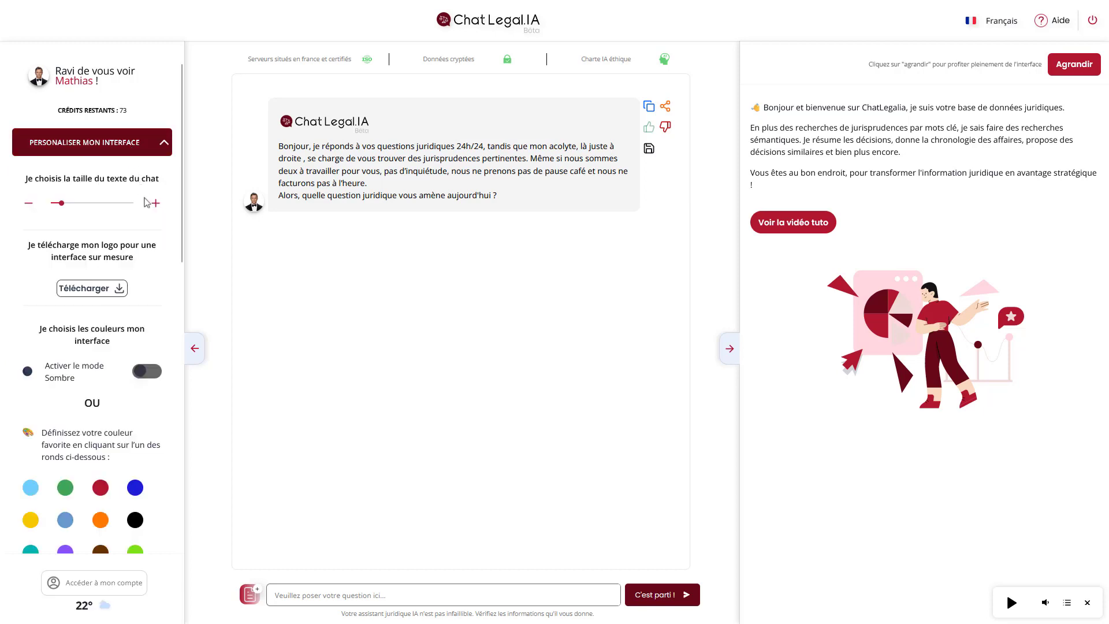
left_click(194, 348)
left_click(13, 350)
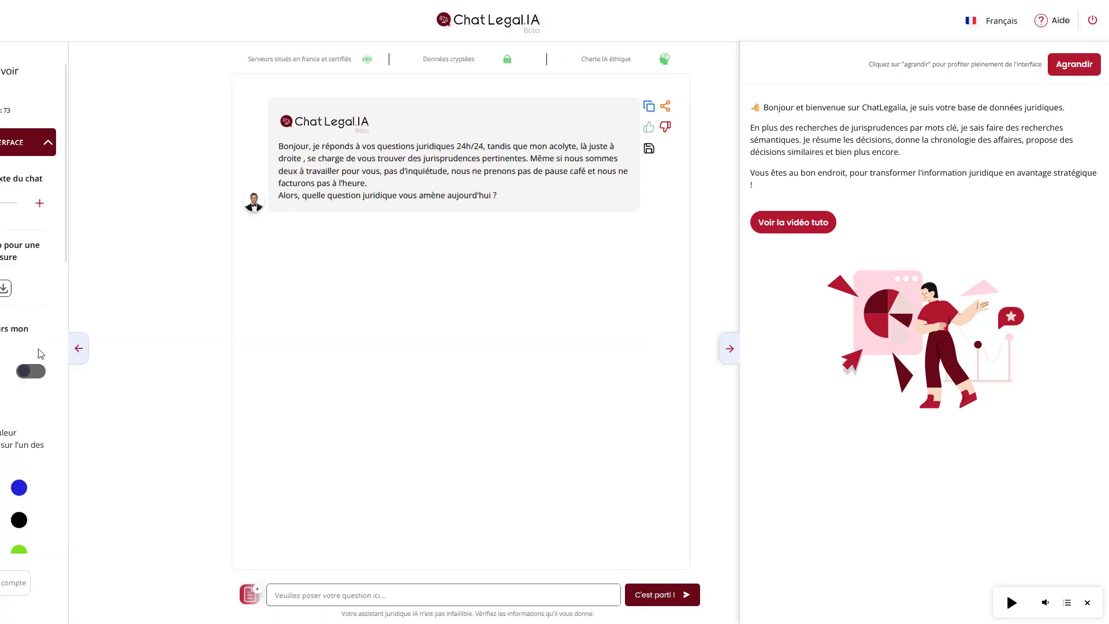
left_click(729, 349)
left_click(1101, 350)
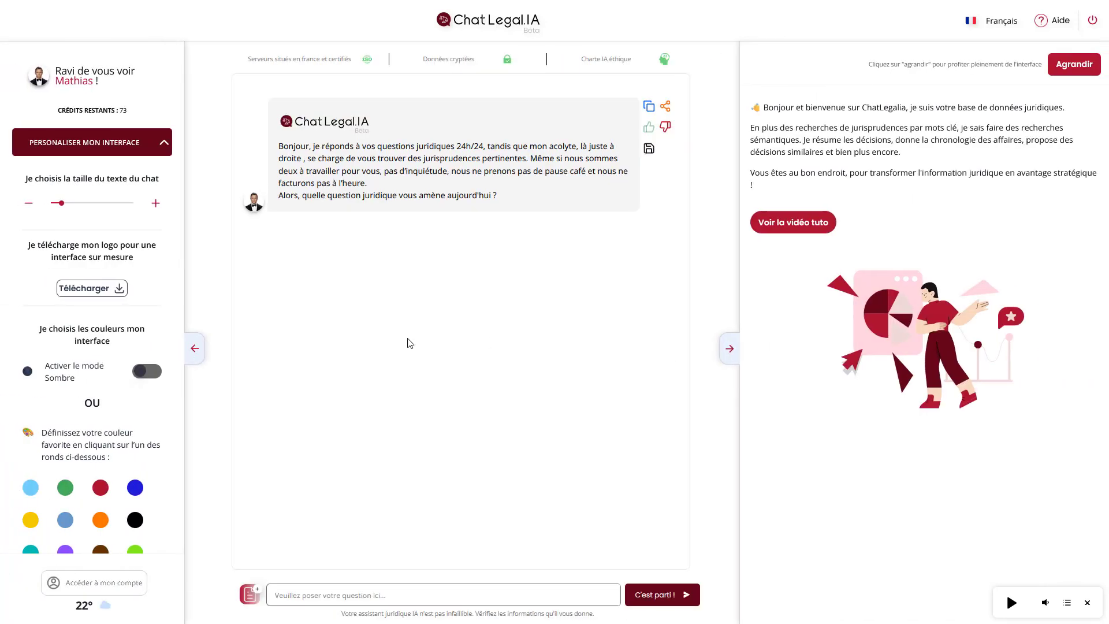
Upload logo.png as the custom interface logo, and try the chat text at its largest size before restoring the smaller size
left_click(118, 291)
double_click(634, 225)
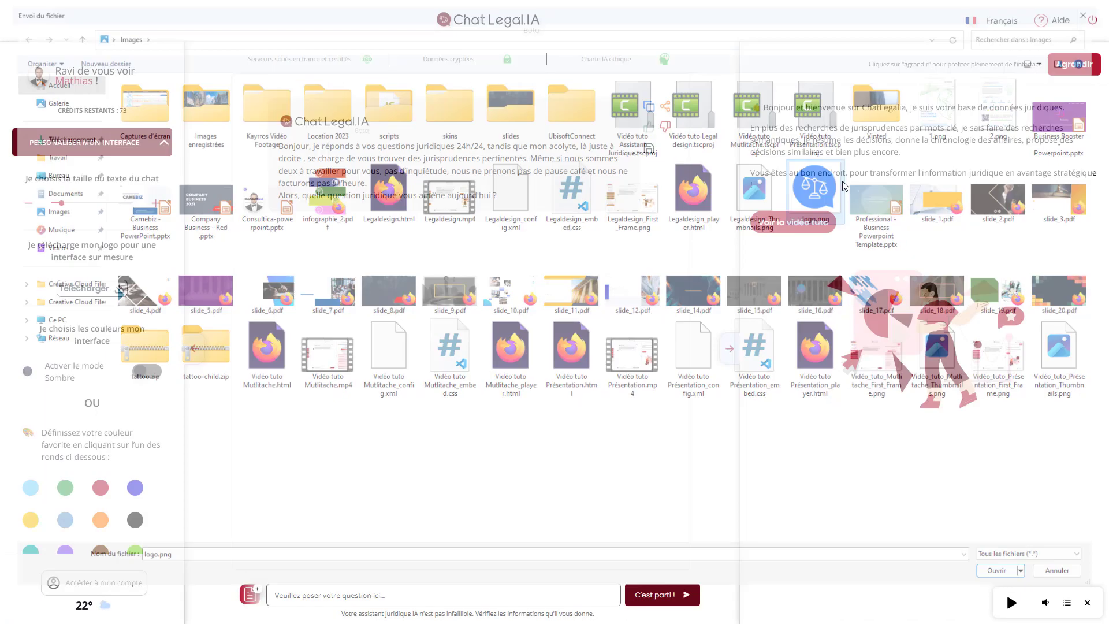
left_click(125, 205)
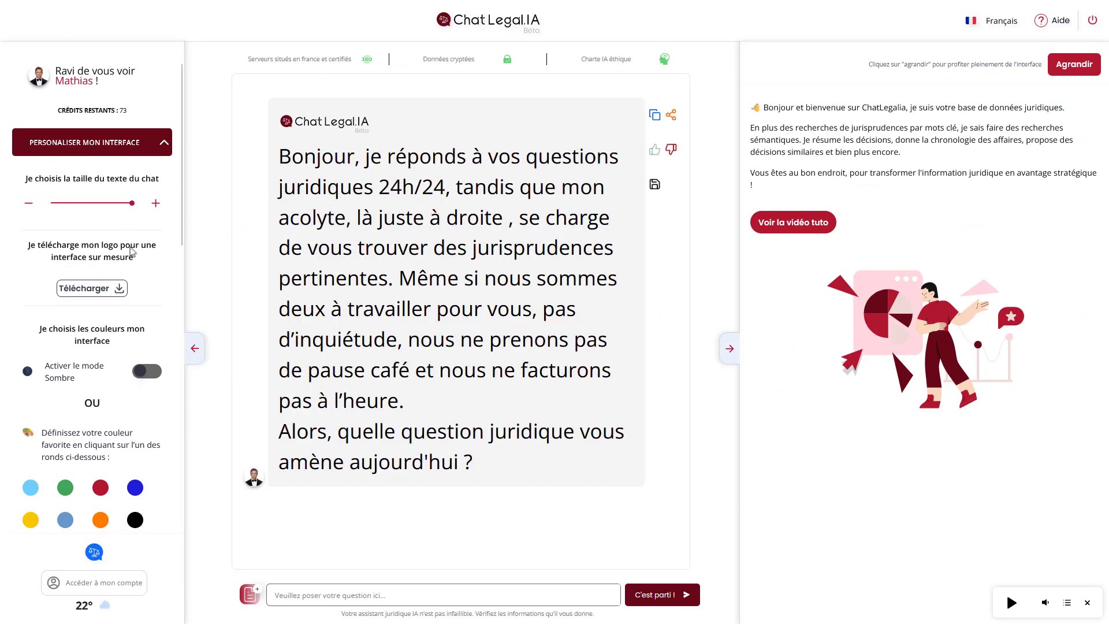
left_click(64, 203)
Try light blue and brown as interface colours, and restore the original red colour scheme
scroll(152, 329, "down", 2)
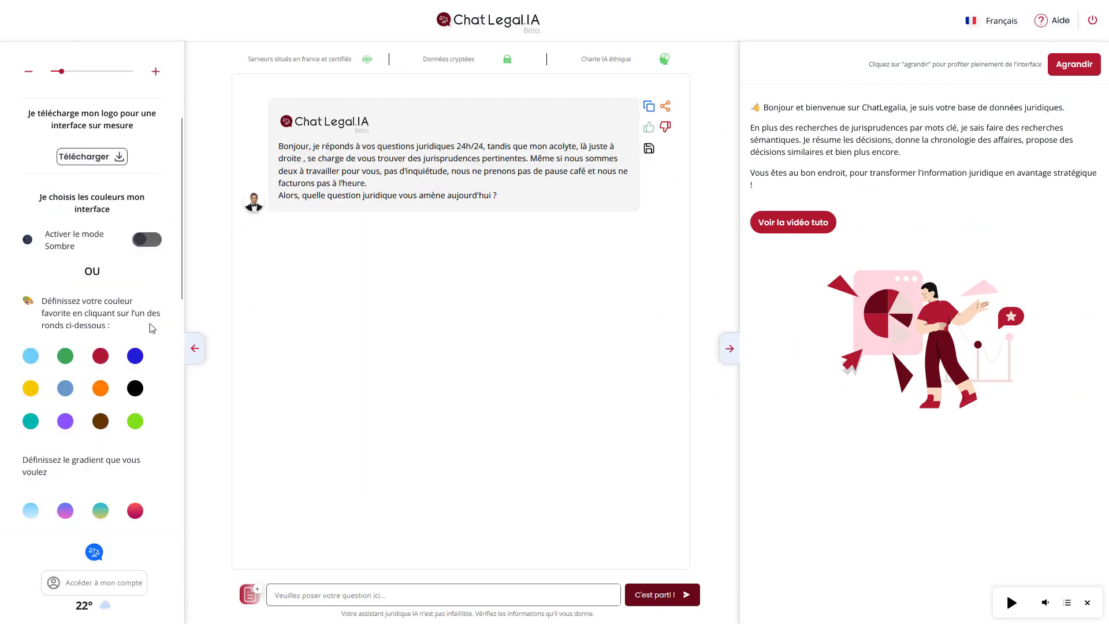
left_click(30, 357)
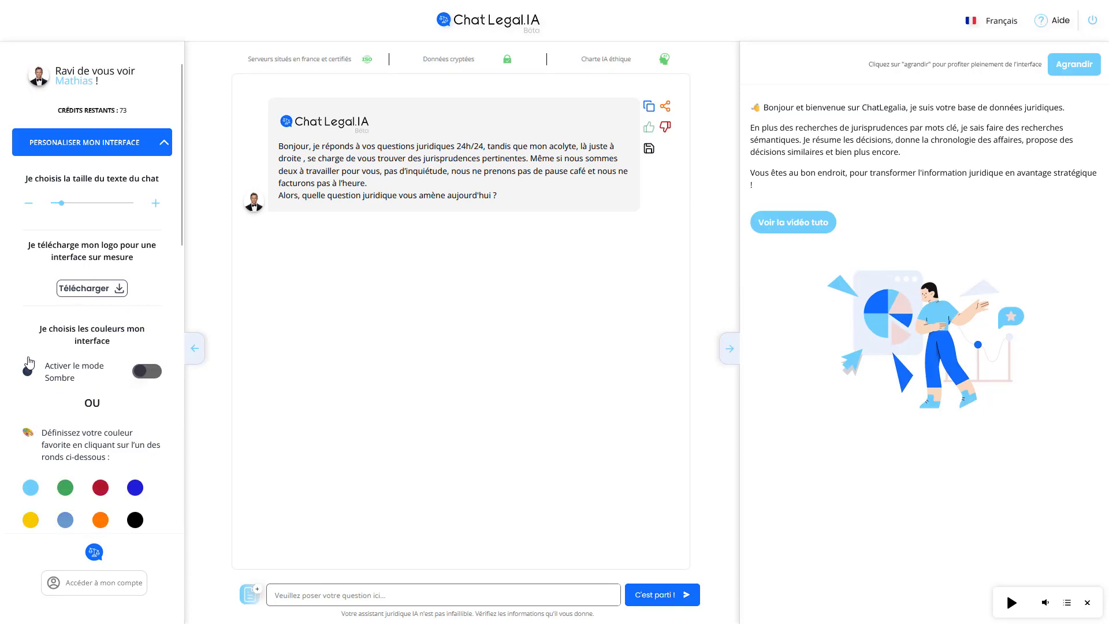
scroll(107, 290, "down", 5)
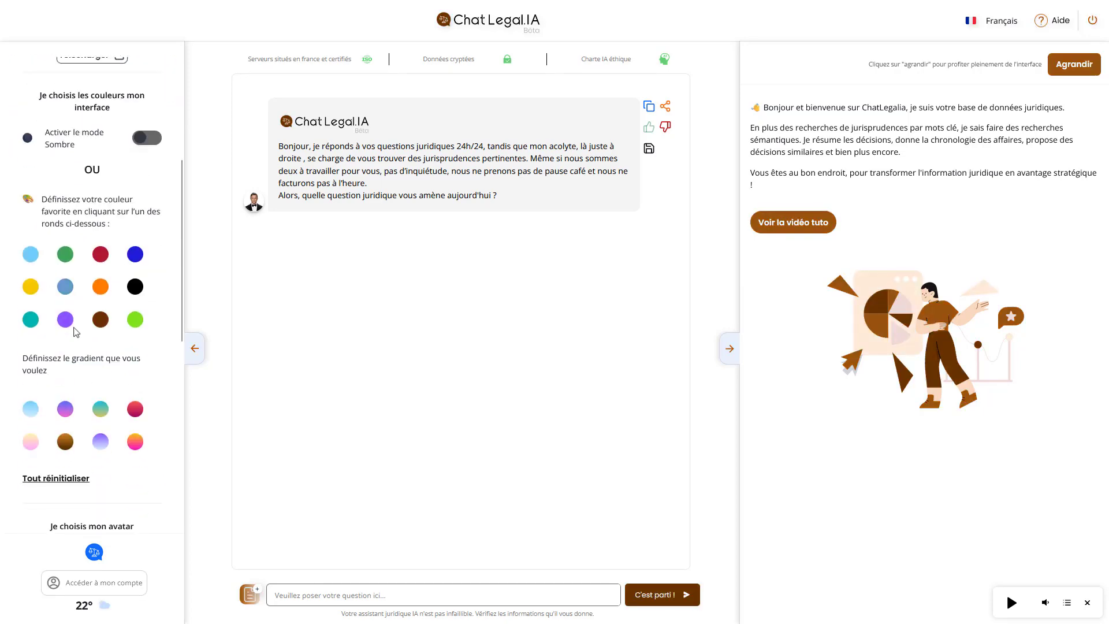
left_click(35, 381)
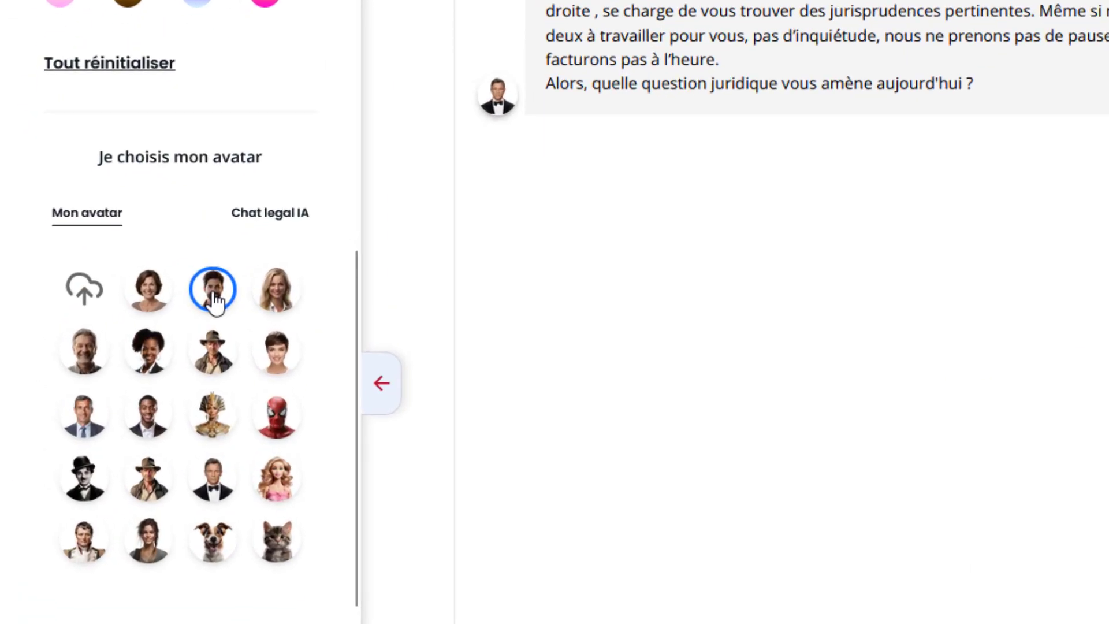
View the avatar choices for Chat legal IA, and set Mon avatar to the man in the explorer's hat in the second row
left_click(270, 213)
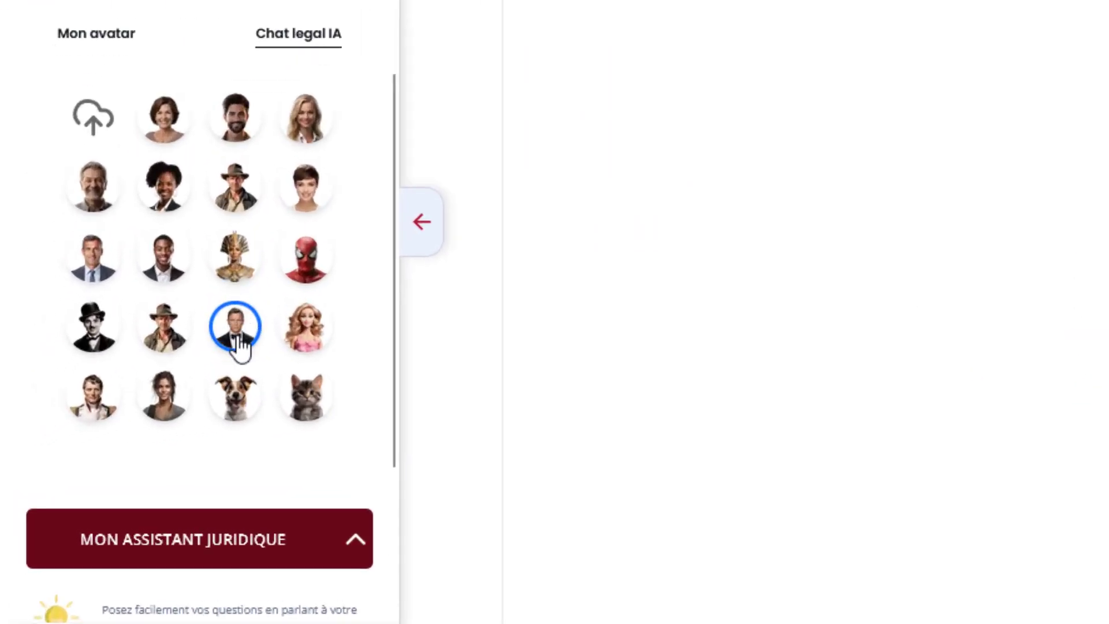
left_click(51, 263)
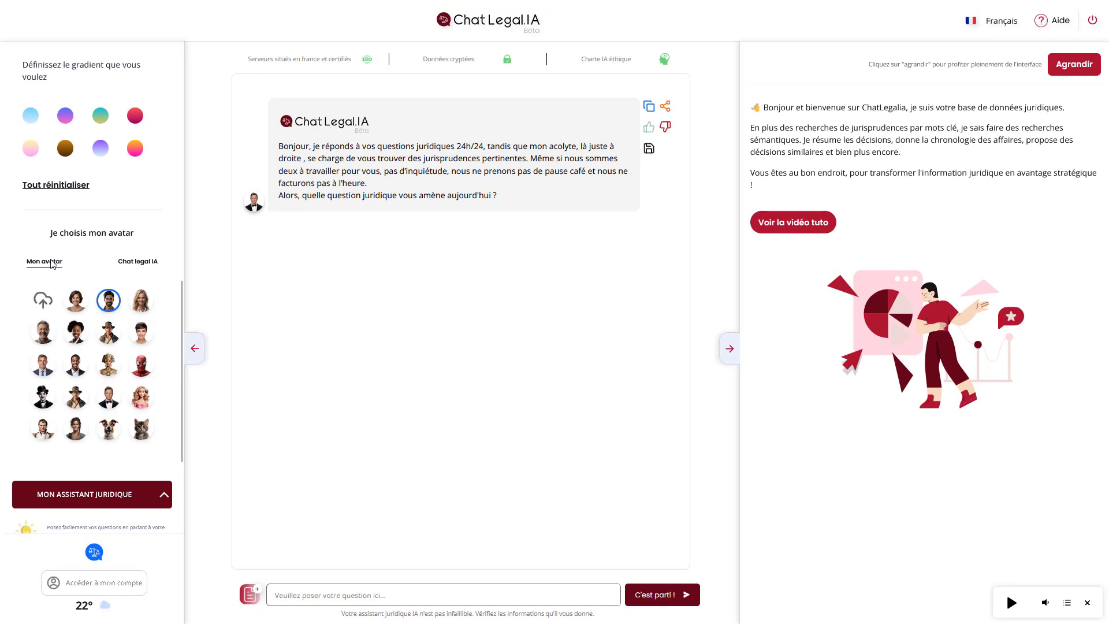
left_click(109, 334)
Set the Chat legal IA avatar to the golden Egyptian pharaoh figure
scroll(111, 336, "down", 6)
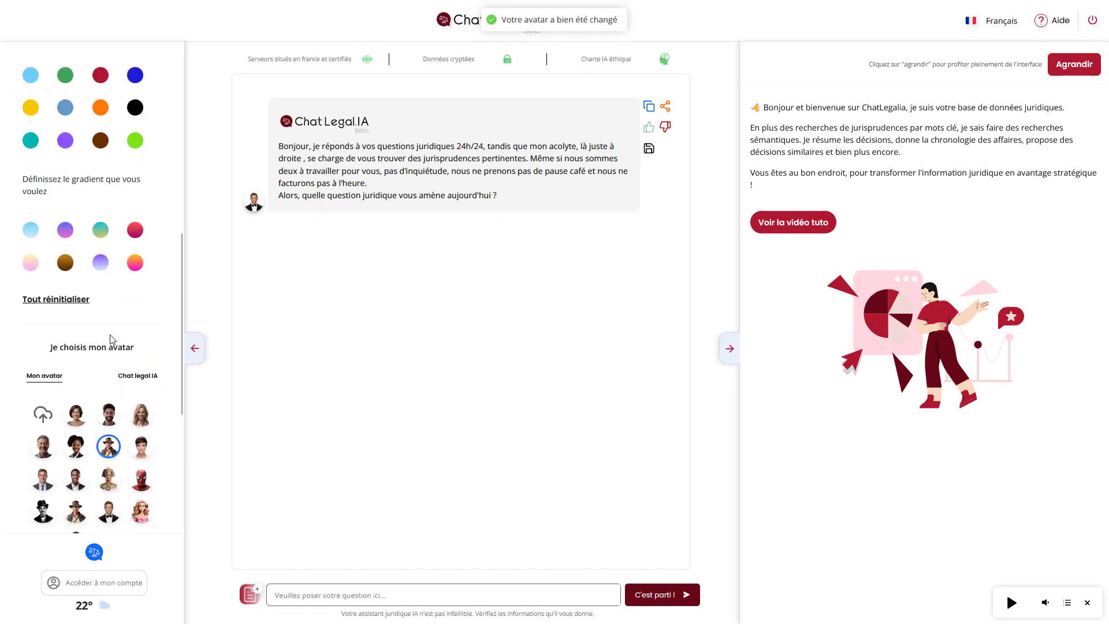
left_click(131, 263)
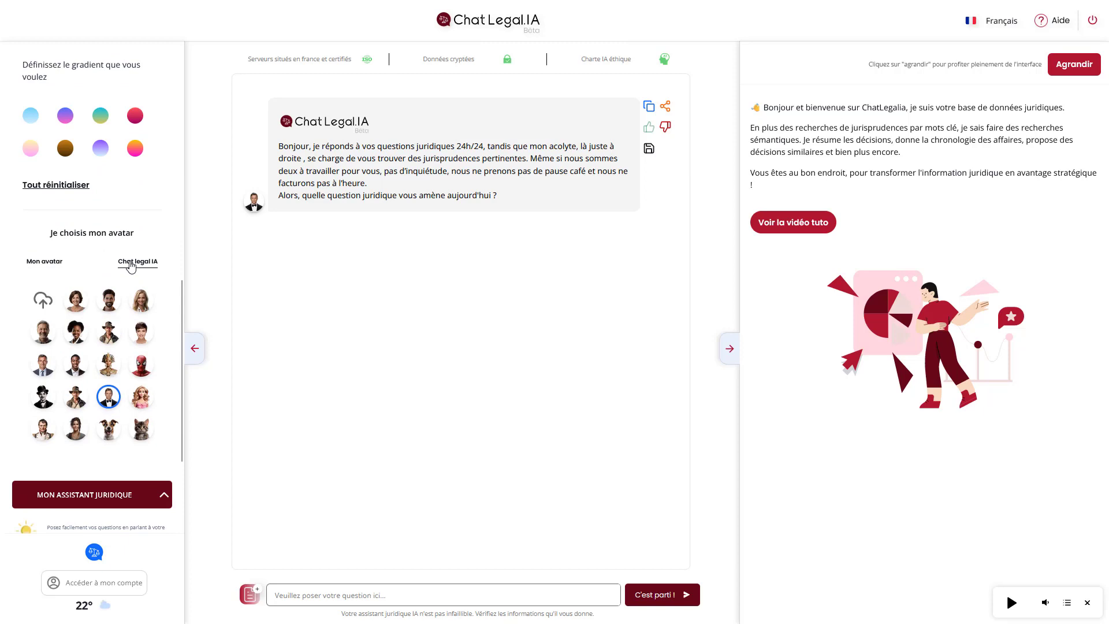
left_click(108, 368)
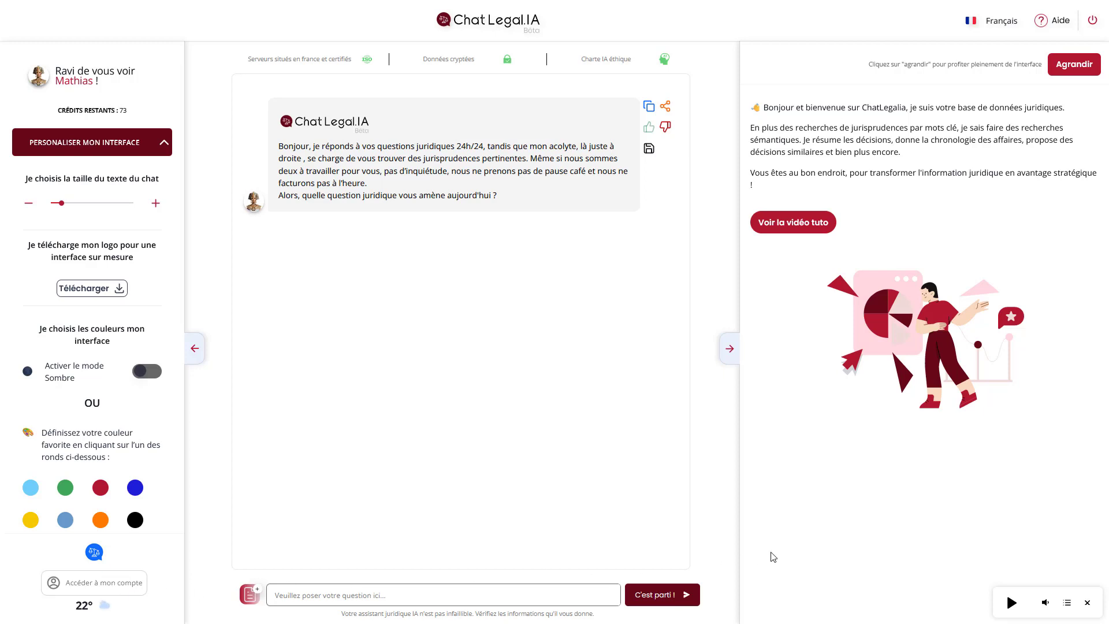
Browse the background music playlist and play the Rock Guitare track
left_click(1068, 603)
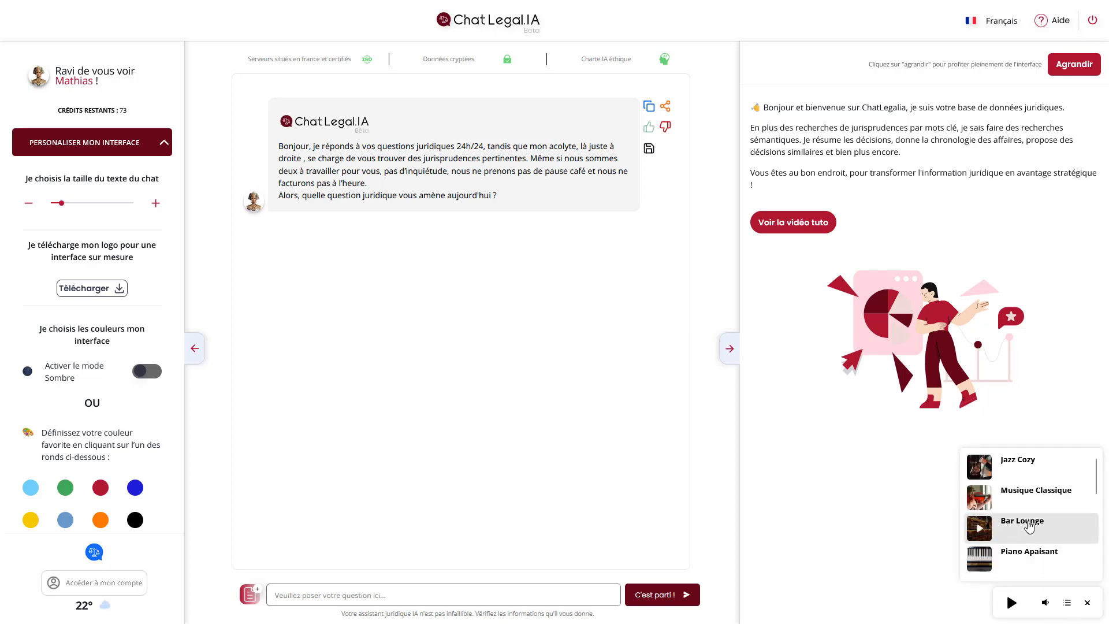
scroll(1030, 526, "down", 5)
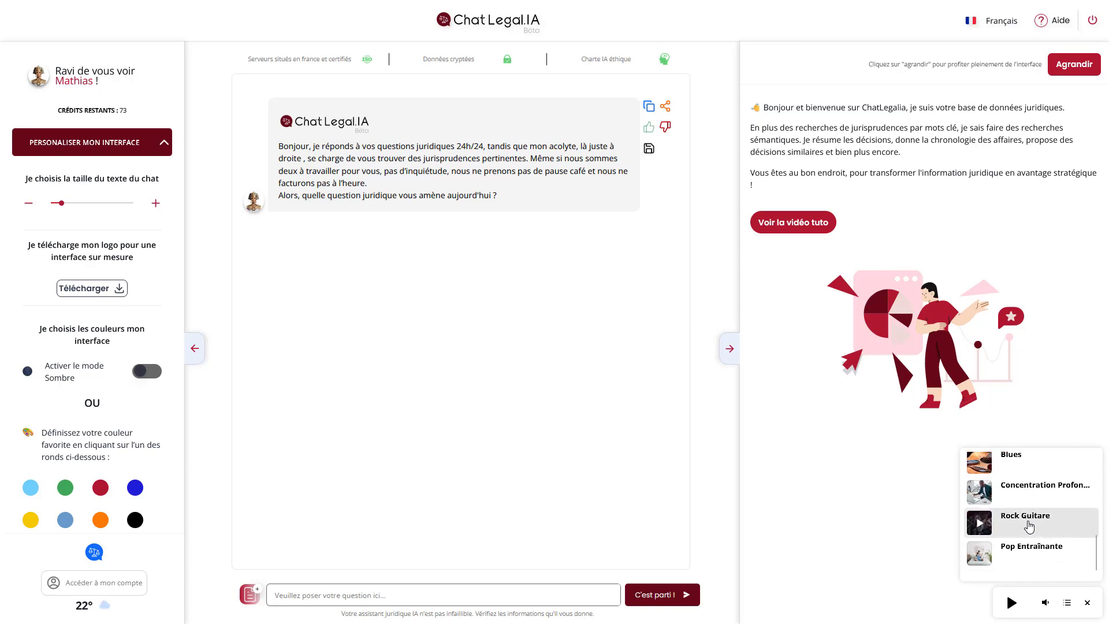
scroll(1083, 515, "up", 2)
scroll(1082, 515, "down", 2)
left_click(1011, 603)
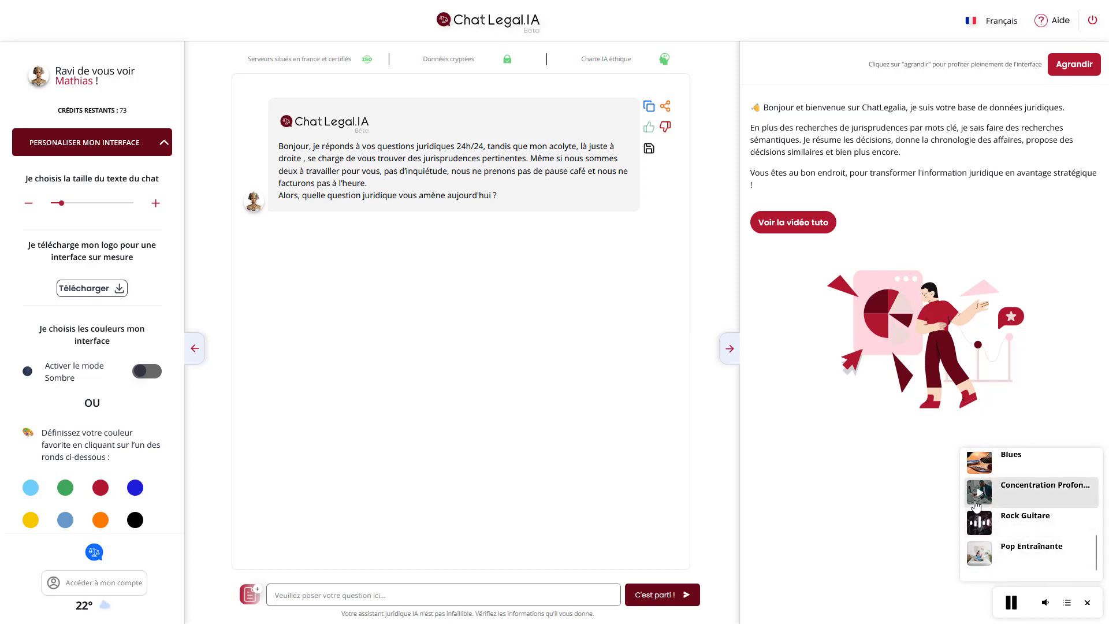